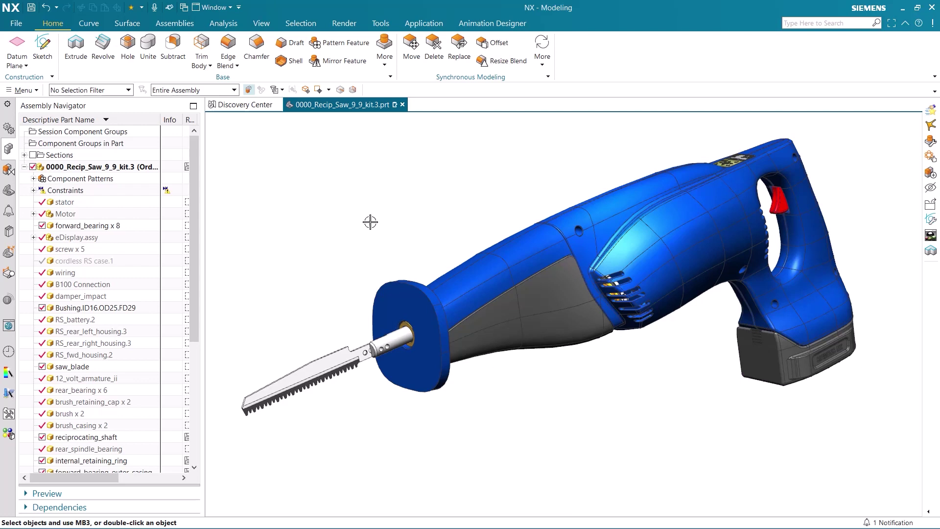
# Hide RS_fwd_housing.2, RS_rear_left_housing.3 and RS_rear_right_housing.3 to expose the internal mechanism
pyautogui.click(463, 288)
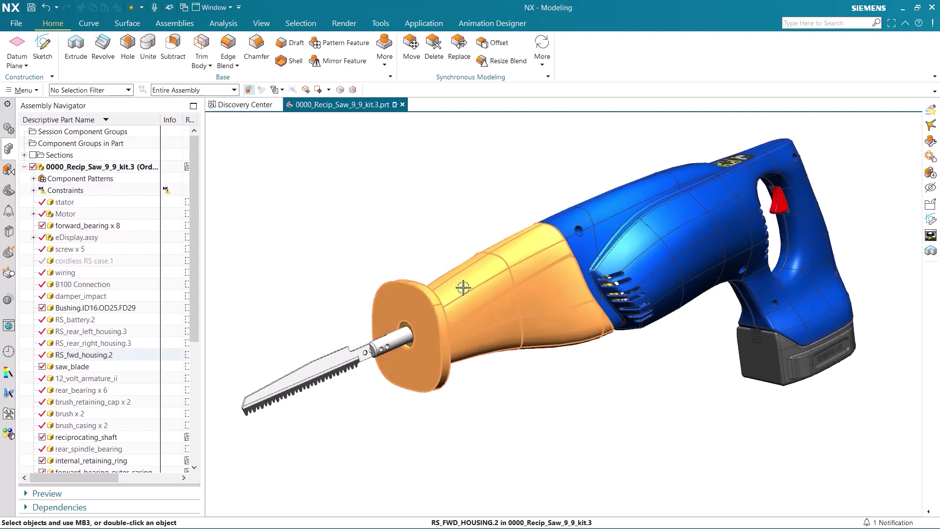
pyautogui.rightClick(463, 288)
pyautogui.click(534, 276)
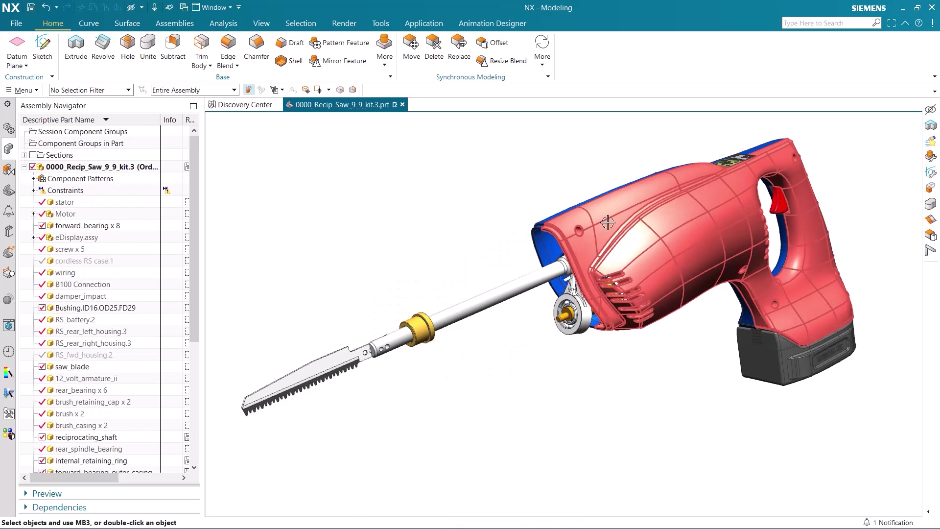
pyautogui.click(607, 223)
pyautogui.hotkey('ctrl', 'b')
pyautogui.rightClick(592, 192)
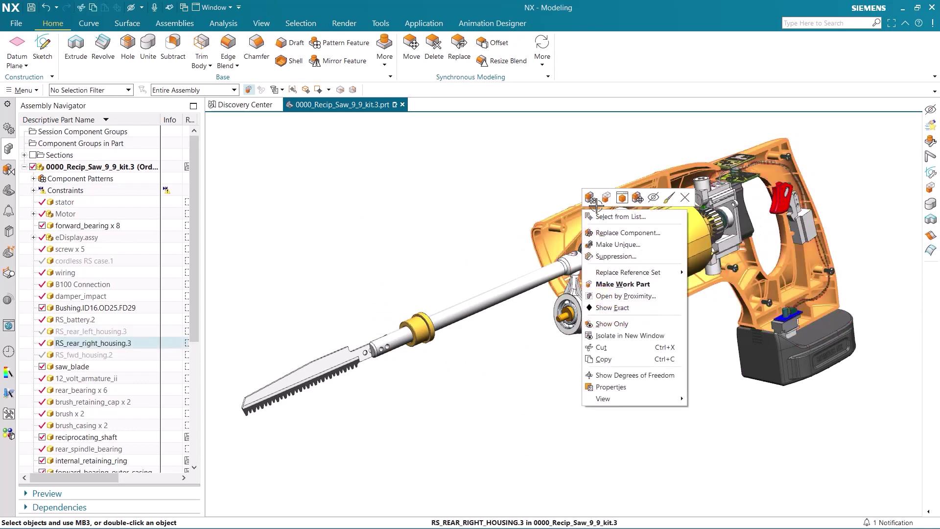
pyautogui.click(618, 324)
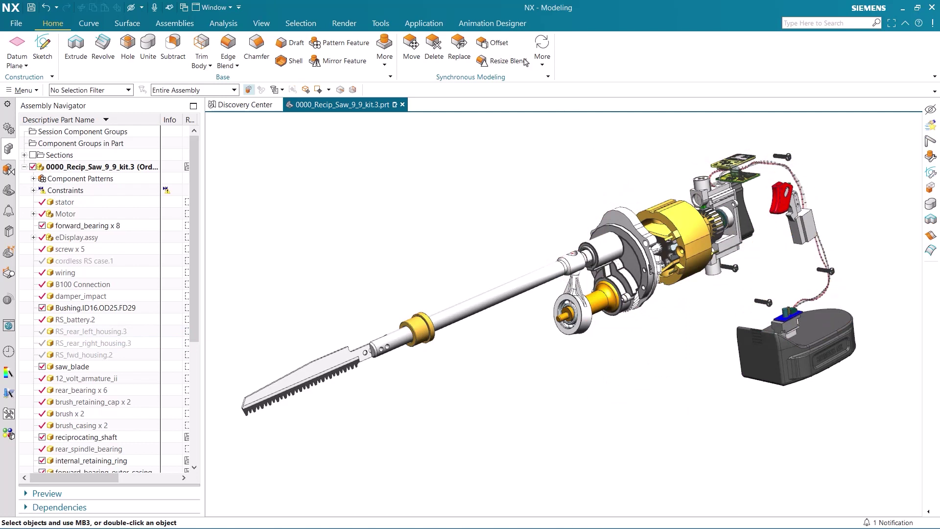
# Switch to Animation Designer and show the Animation Navigator with Solution1's folders
pyautogui.click(494, 24)
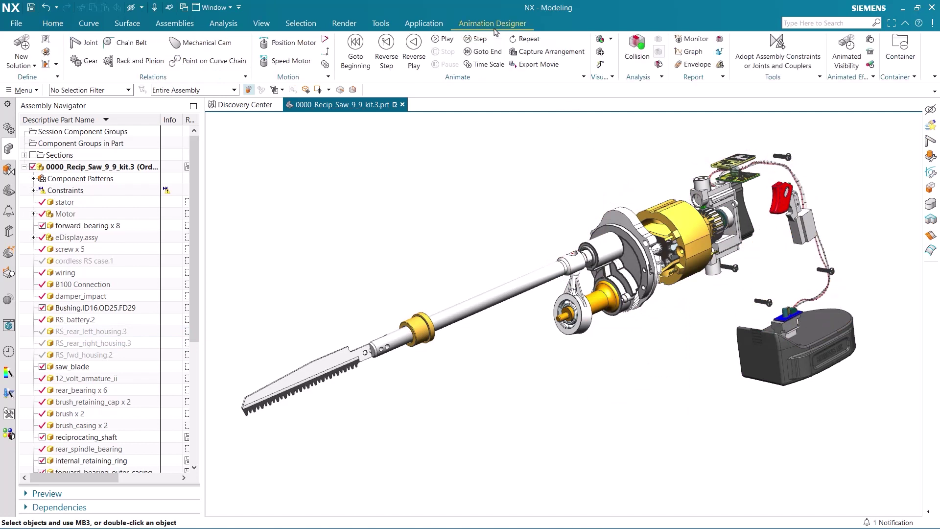
pyautogui.click(9, 128)
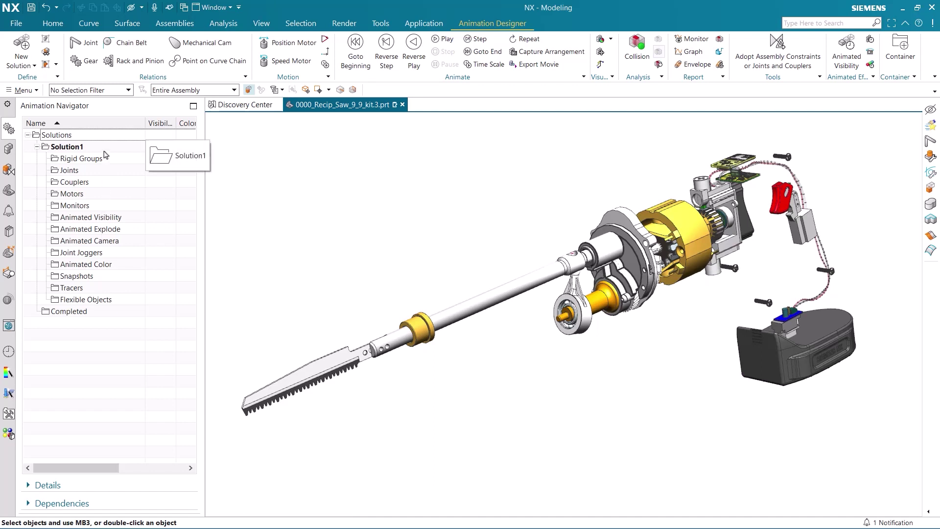
# Create a rigid group containing the bearing_plate
pyautogui.click(46, 41)
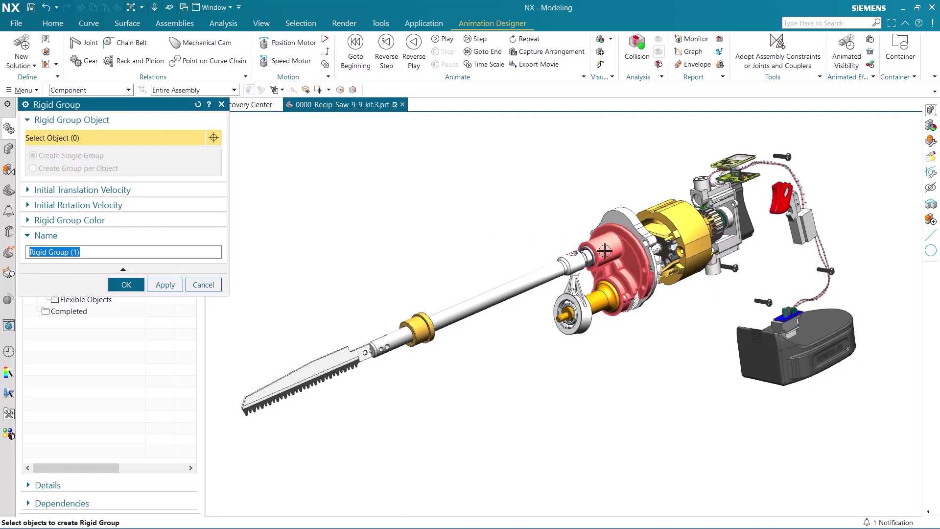
pyautogui.click(605, 251)
pyautogui.scroll(5, 605, 250)
pyautogui.moveTo(469, 227); pyautogui.dragTo(318, 252, button='middle')
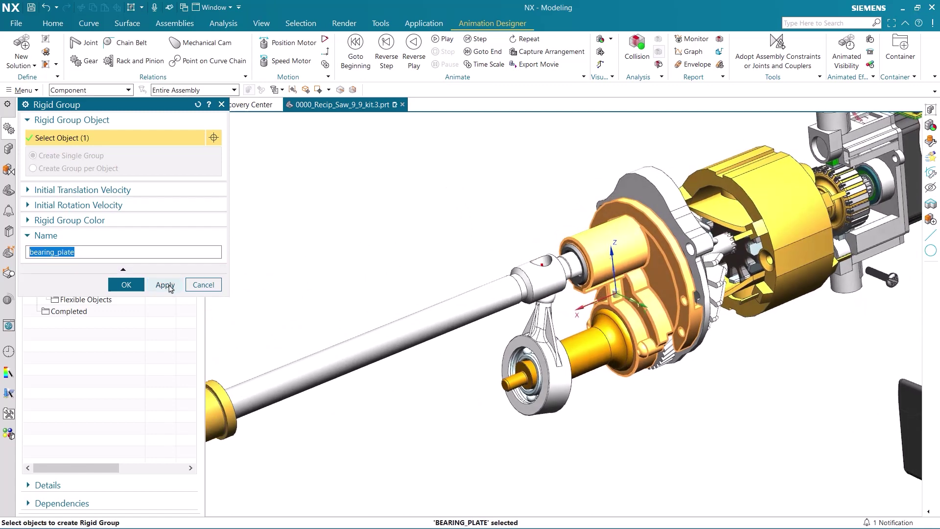
pyautogui.click(165, 285)
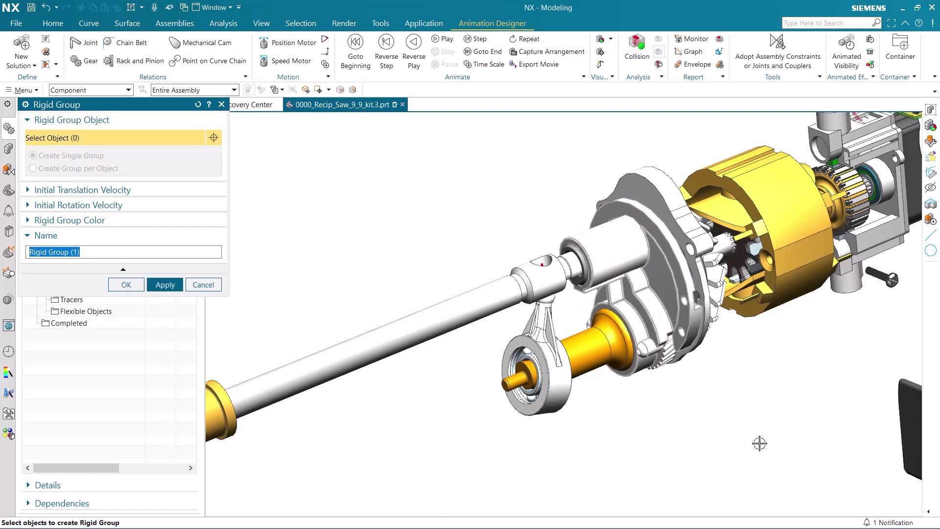
# Create a rigid group from the fan gear and the drive shaft
pyautogui.moveTo(720, 405); pyautogui.dragTo(690, 406, button='middle')
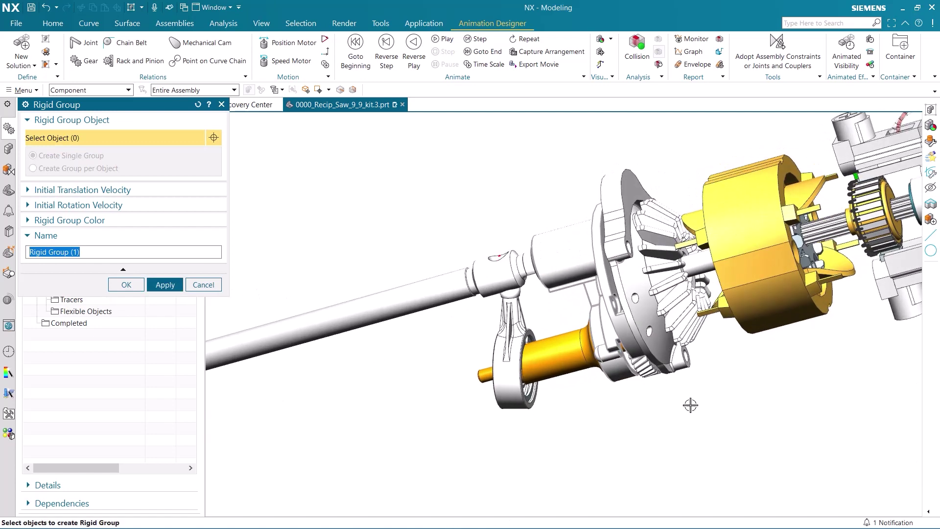
pyautogui.click(676, 278)
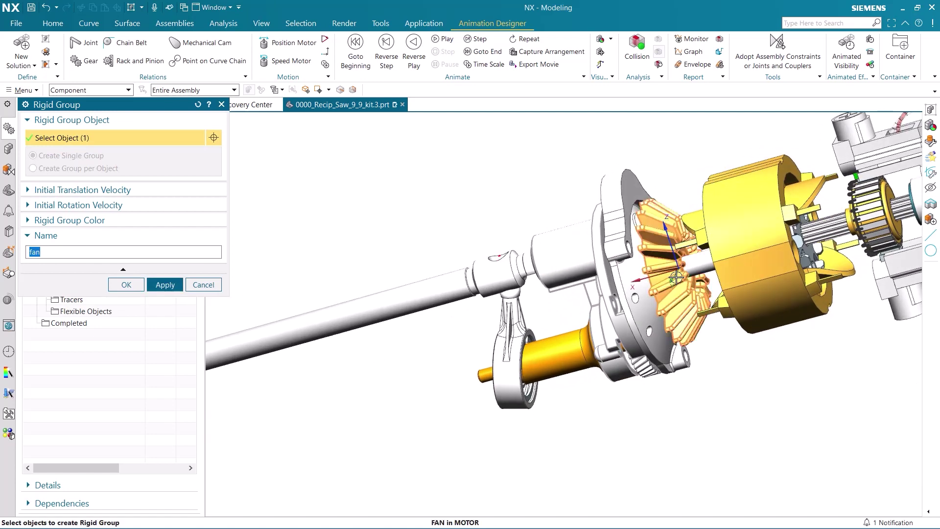
pyautogui.click(704, 265)
pyautogui.keyDown('shift'); pyautogui.moveTo(725, 318); pyautogui.dragTo(593, 321, button='middle'); pyautogui.keyUp('shift')
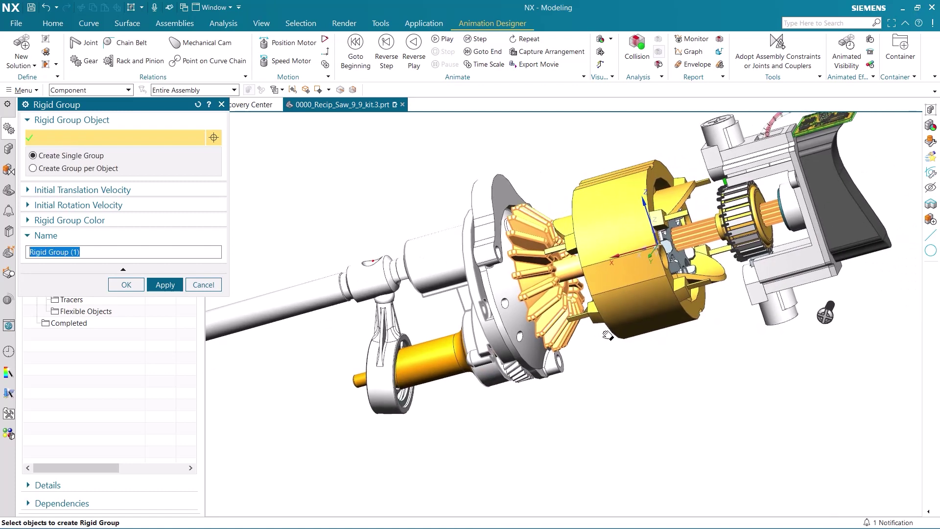
pyautogui.click(165, 284)
# Create a rigid group from the intermediate gear, wobble shaft and inner bearing casing
pyautogui.moveTo(304, 368); pyautogui.dragTo(373, 346, button='middle')
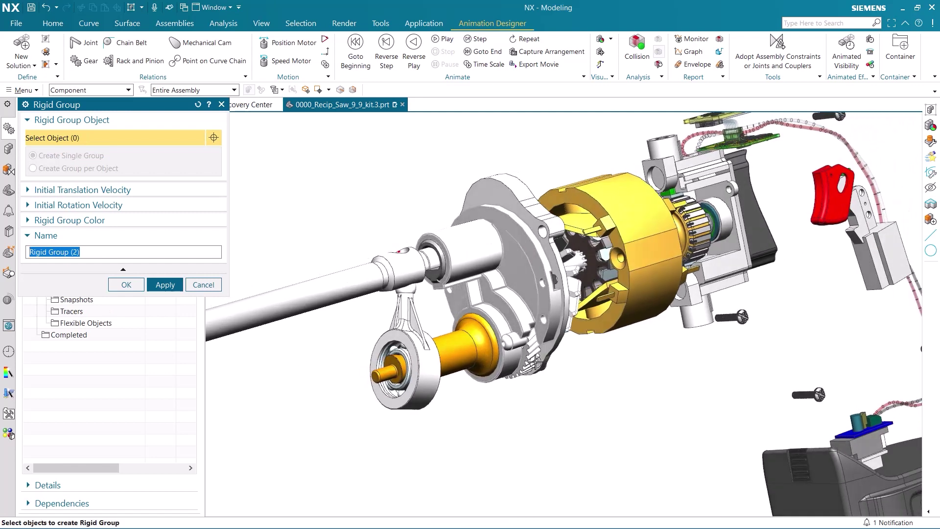
pyautogui.click(530, 349)
pyautogui.click(457, 352)
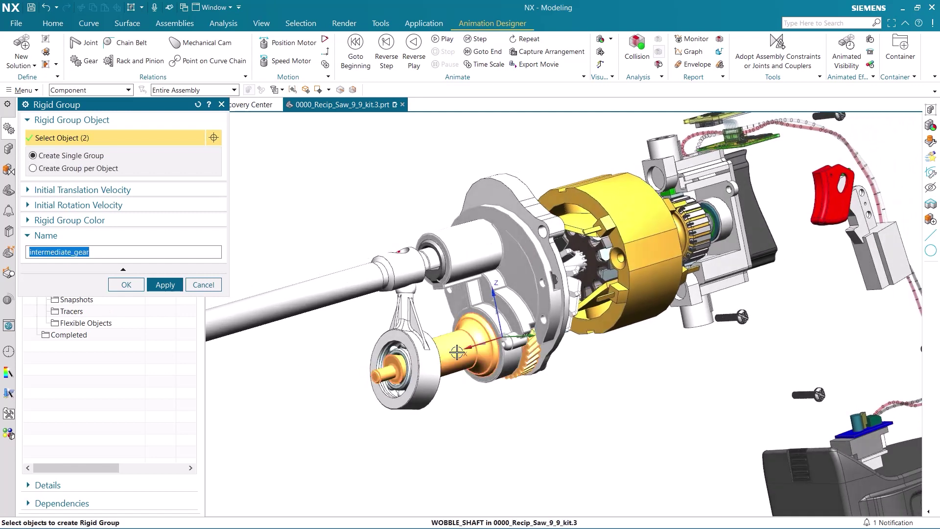
pyautogui.scroll(4, 356, 372)
pyautogui.moveTo(382, 380); pyautogui.dragTo(388, 379, button='middle')
pyautogui.click(533, 312)
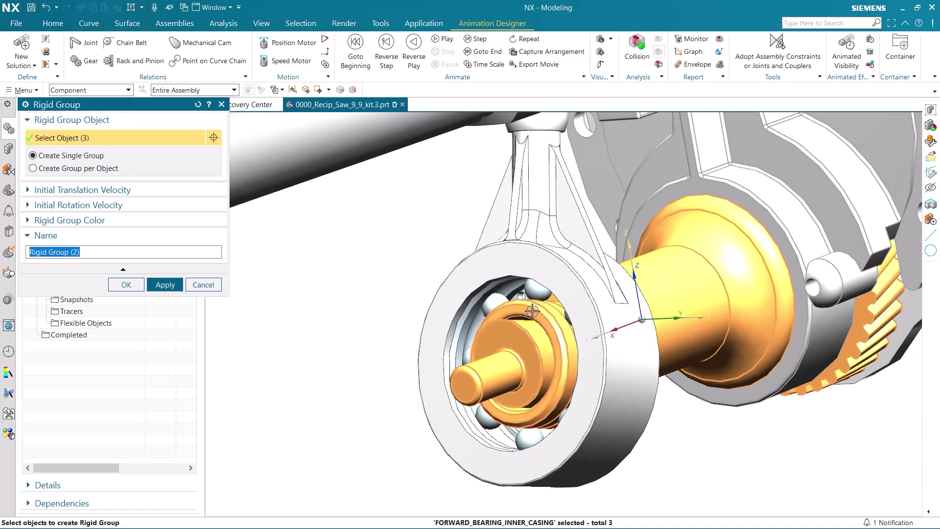
pyautogui.click(166, 285)
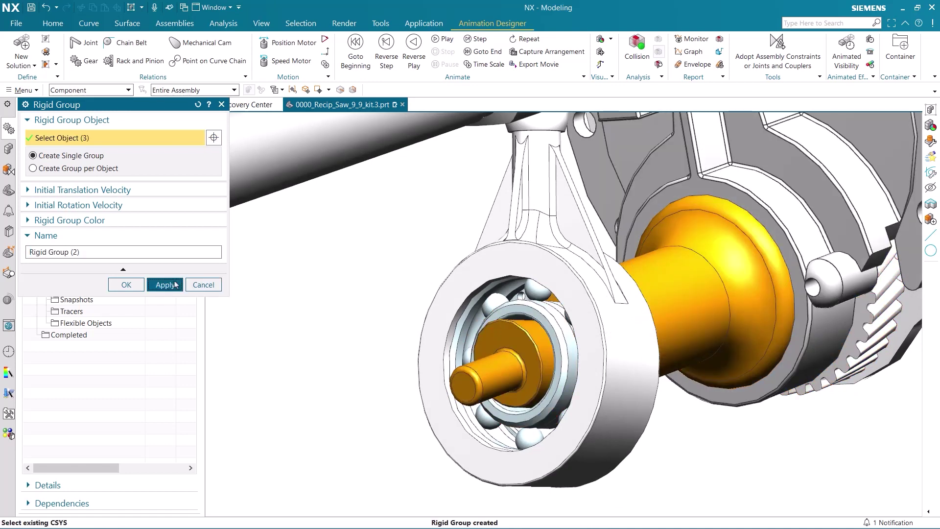
# Create a rigid group from the wobble plate parts and the internal retaining ring
pyautogui.click(497, 228)
pyautogui.click(508, 263)
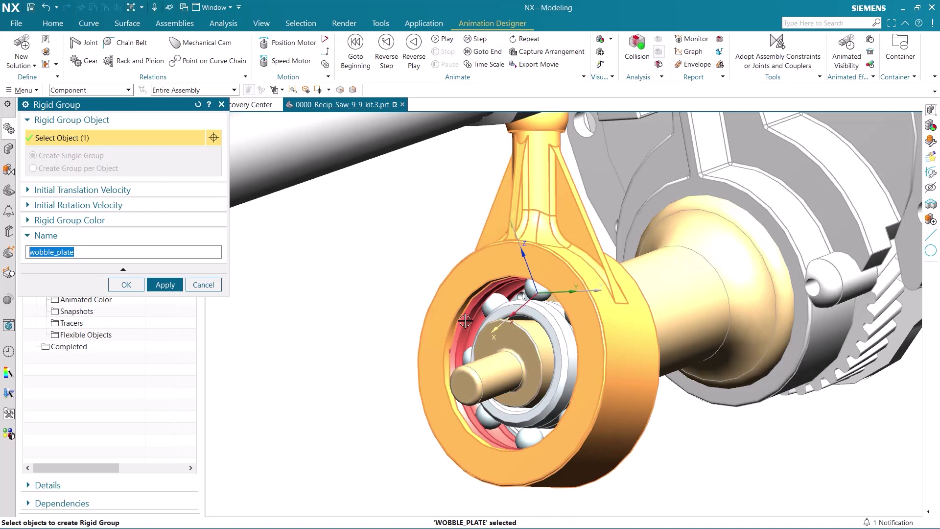
pyautogui.moveTo(393, 378); pyautogui.dragTo(372, 382, button='middle')
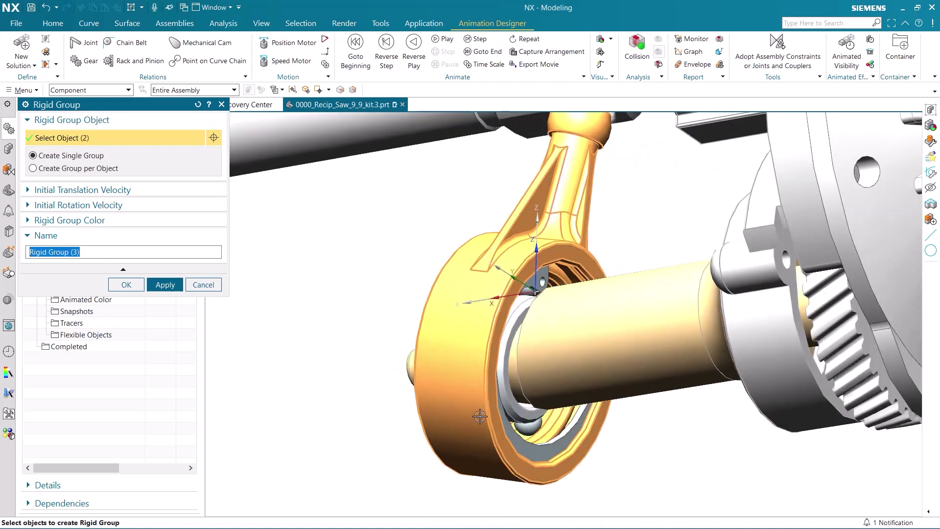
pyautogui.click(526, 453)
pyautogui.click(166, 283)
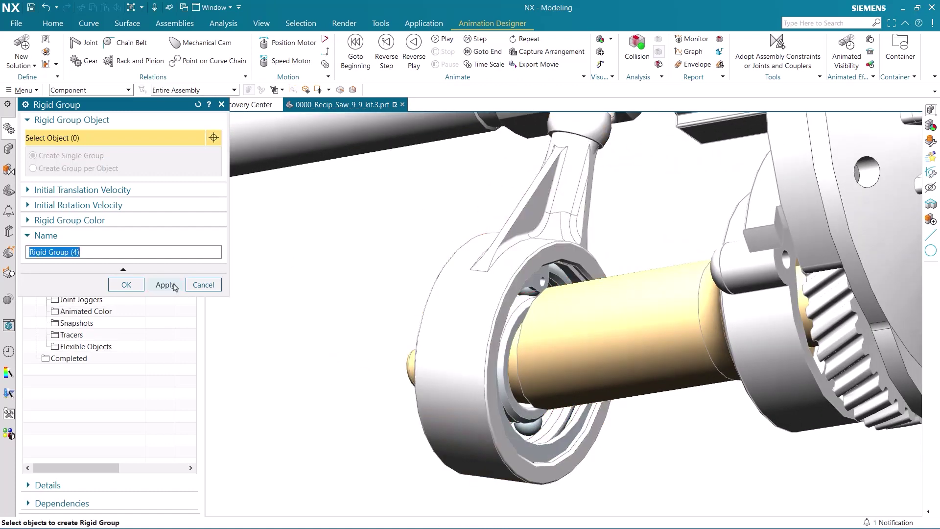
# With No Selection Filter, group Line25, the shaft and the saw blade, then finish
pyautogui.moveTo(355, 235); pyautogui.dragTo(433, 203, button='middle')
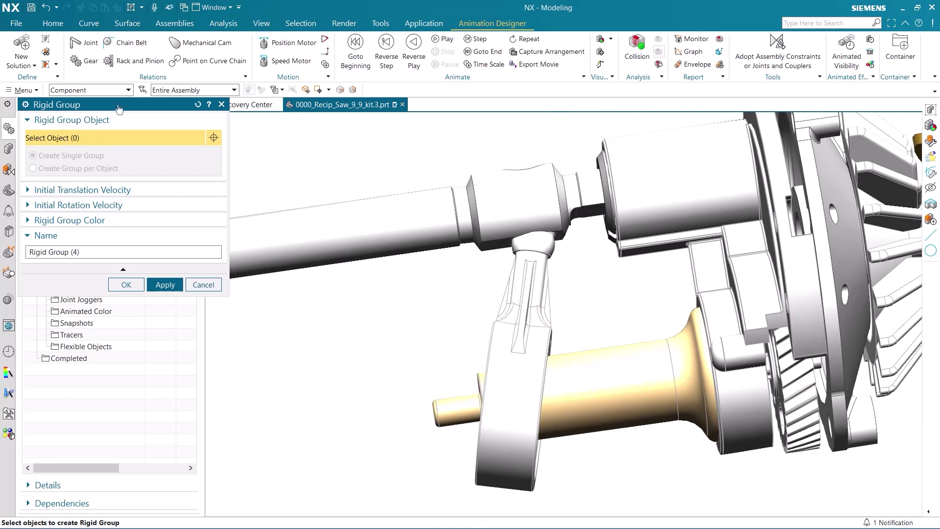
pyautogui.click(98, 90)
pyautogui.click(95, 101)
pyautogui.moveTo(418, 167); pyautogui.dragTo(498, 221, button='middle')
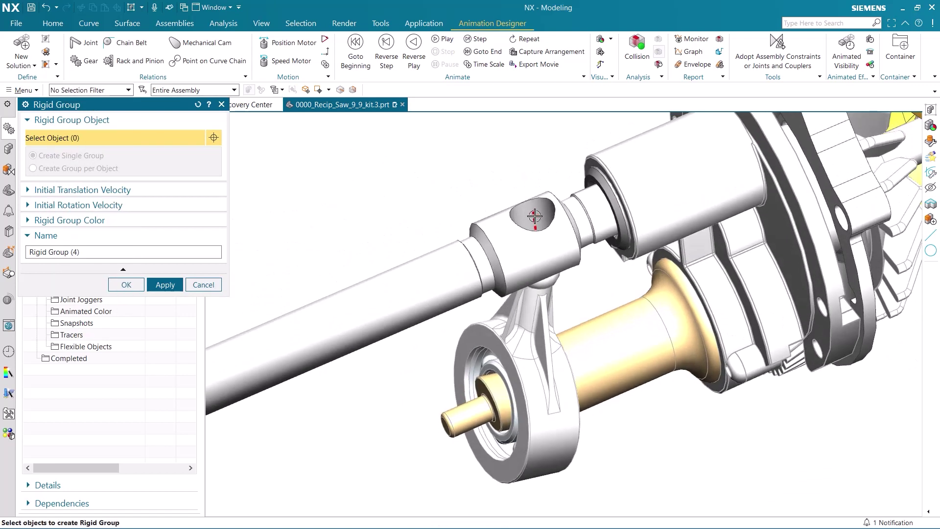
pyautogui.click(538, 237)
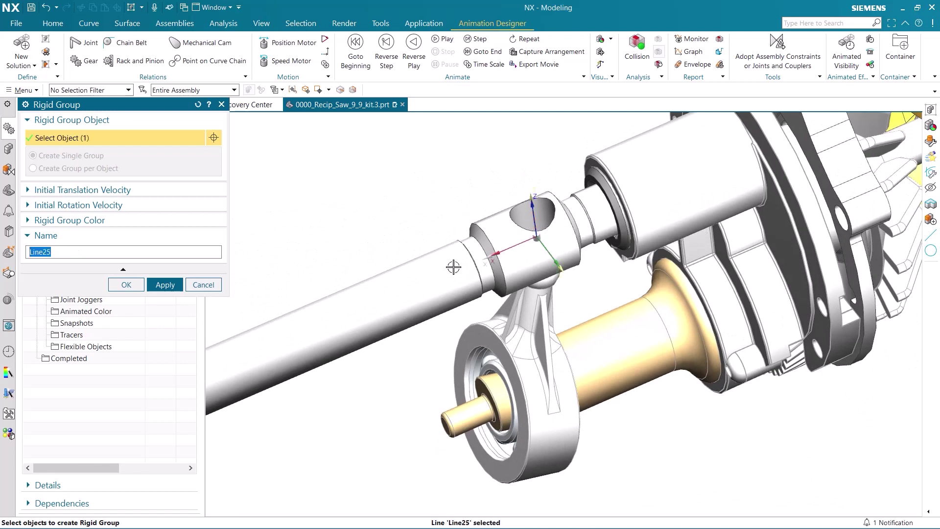
pyautogui.click(374, 328)
pyautogui.scroll(-5, 350, 340)
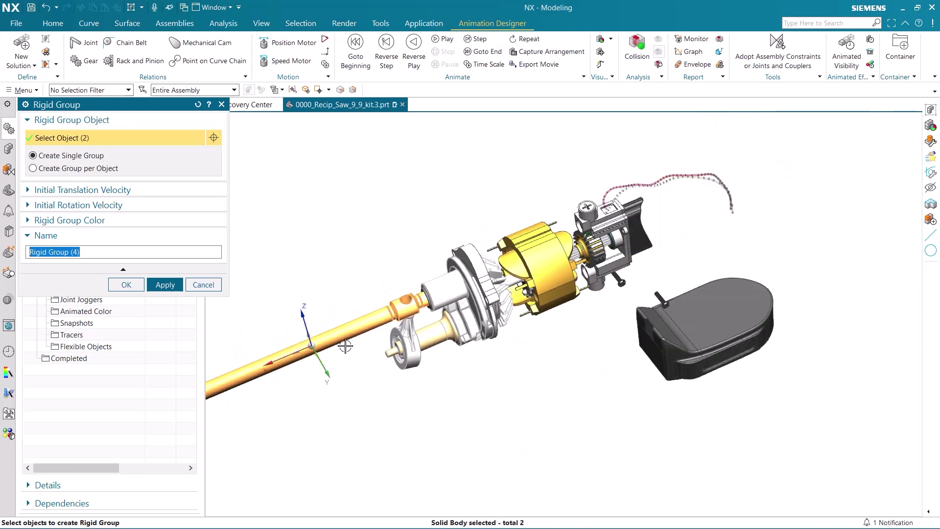
pyautogui.keyDown('shift'); pyautogui.moveTo(346, 346); pyautogui.dragTo(621, 254, button='middle'); pyautogui.keyUp('shift')
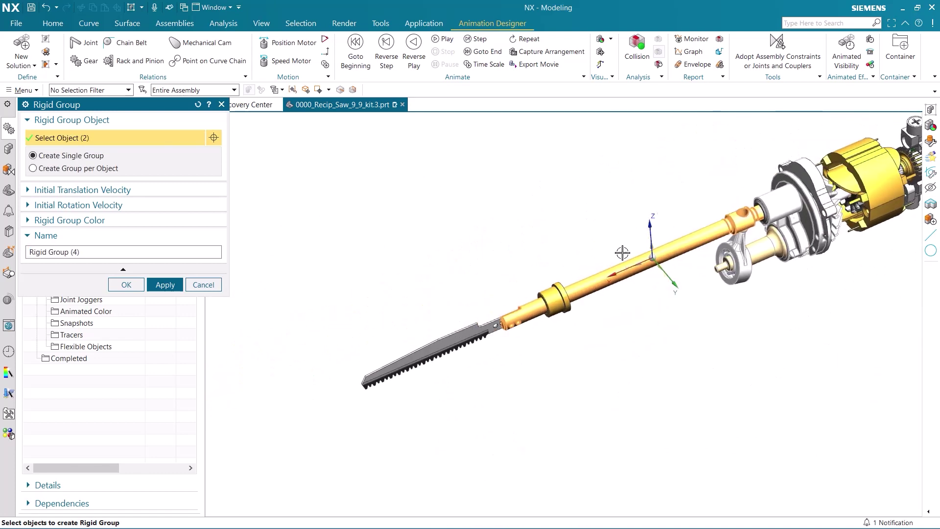
pyautogui.click(432, 352)
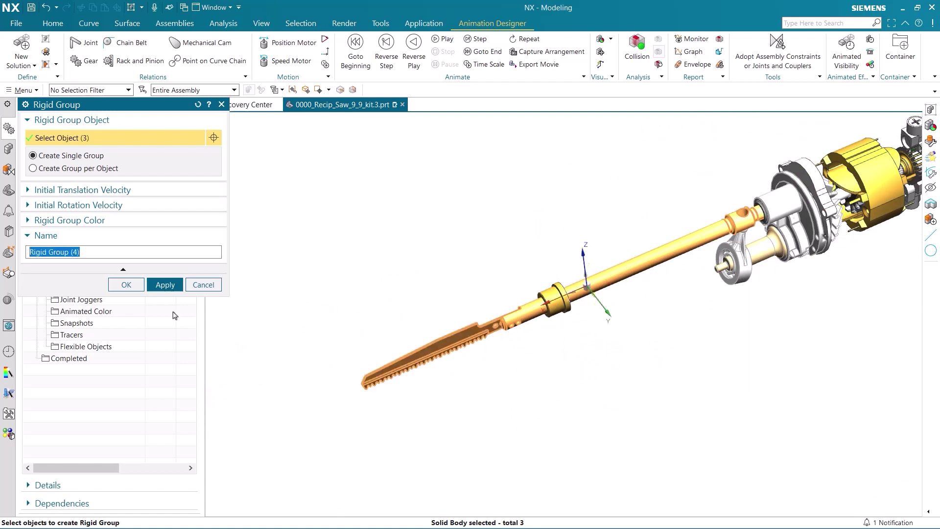
pyautogui.click(128, 285)
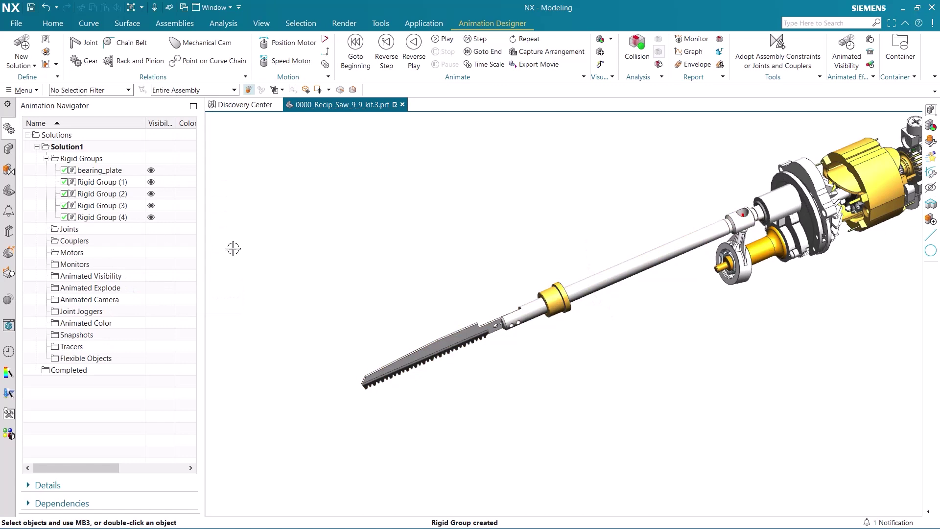
pyautogui.moveTo(422, 264); pyautogui.dragTo(426, 230, button='middle')
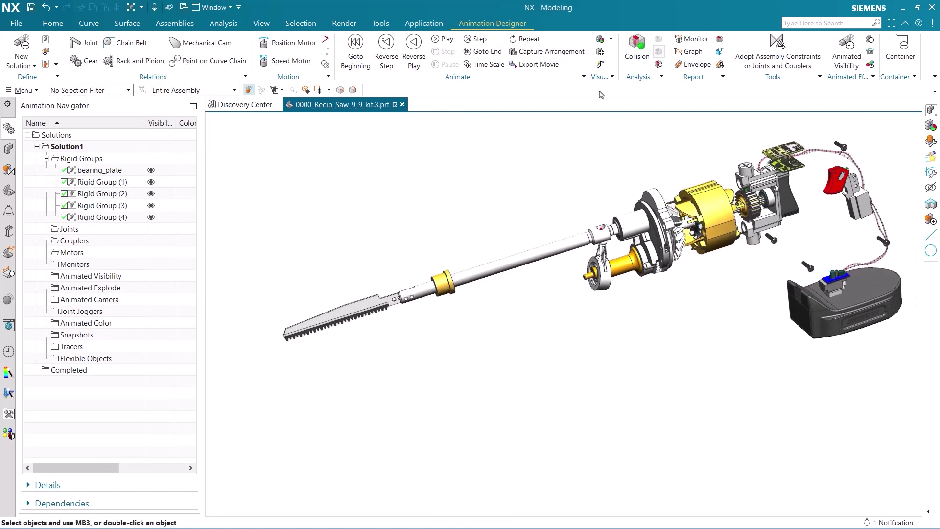
pyautogui.click(611, 39)
pyautogui.click(617, 51)
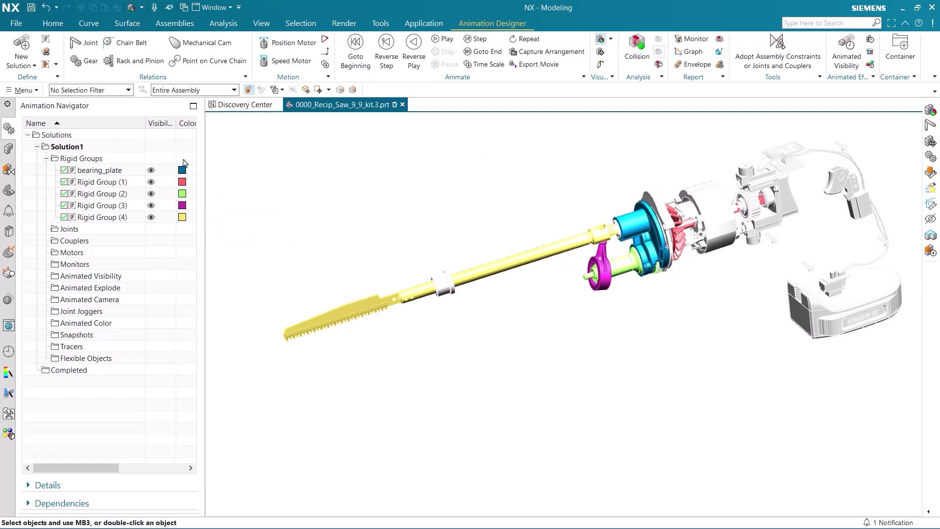
pyautogui.click(610, 41)
pyautogui.click(635, 52)
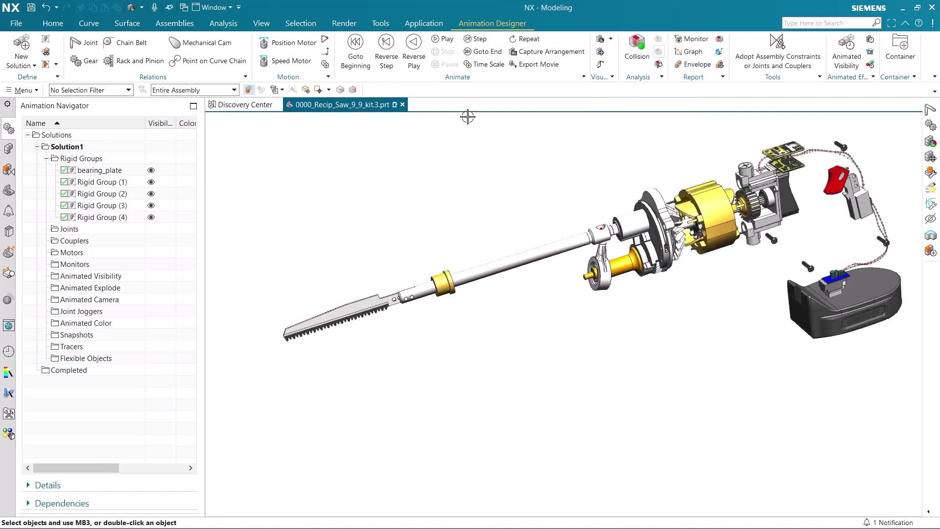
# Anchor the bearing_plate rigid group to ground with a Fixed Joint
pyautogui.click(90, 44)
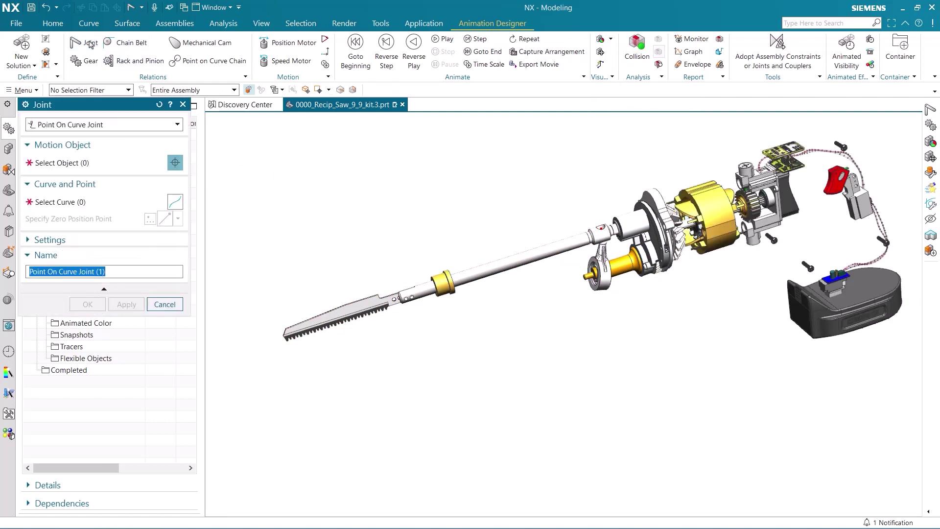
pyautogui.click(112, 127)
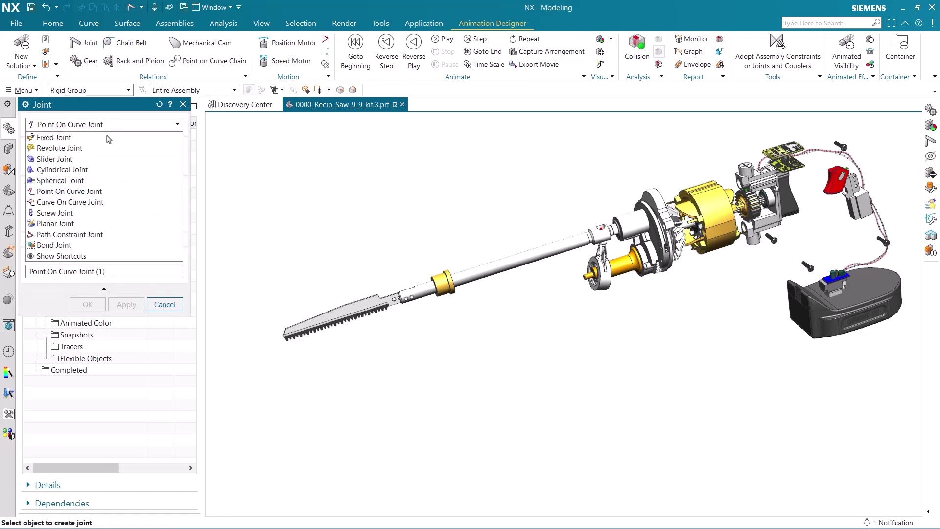
pyautogui.click(54, 137)
pyautogui.scroll(3, 597, 232)
pyautogui.scroll(2, 597, 231)
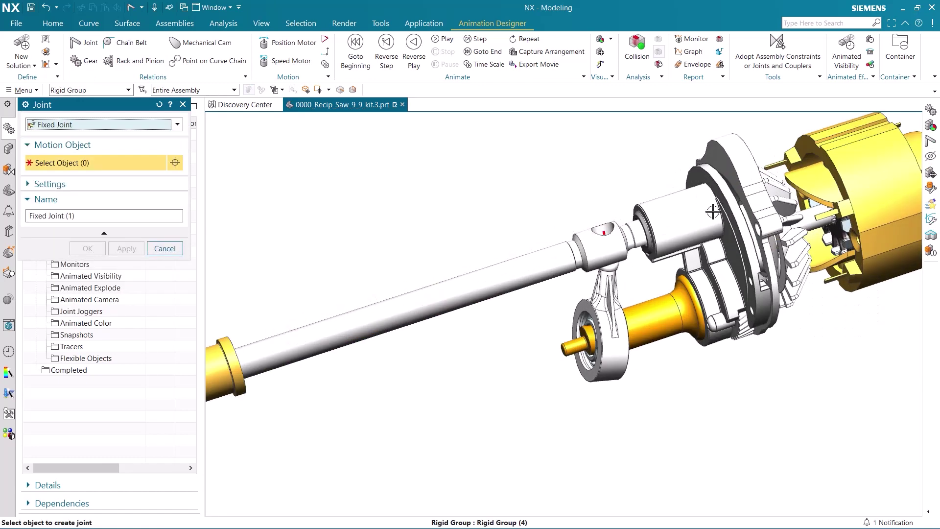
pyautogui.click(713, 217)
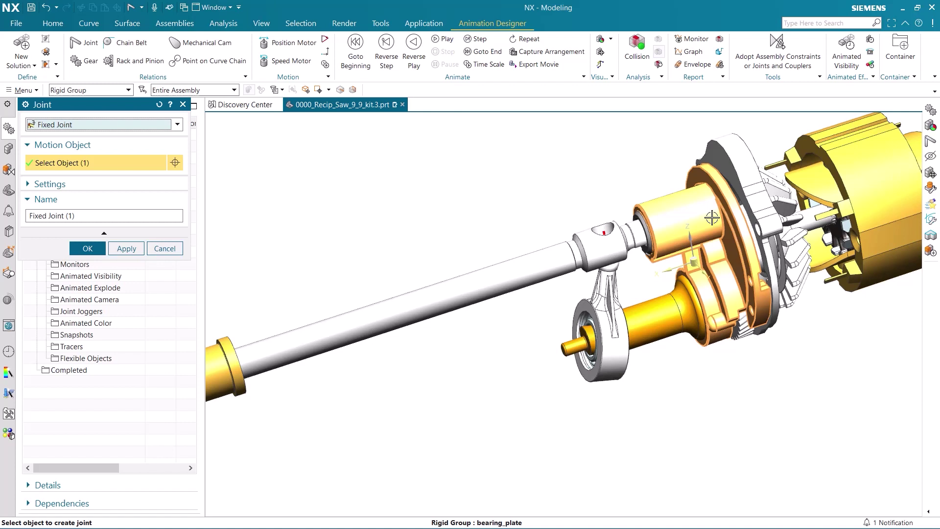
pyautogui.click(126, 249)
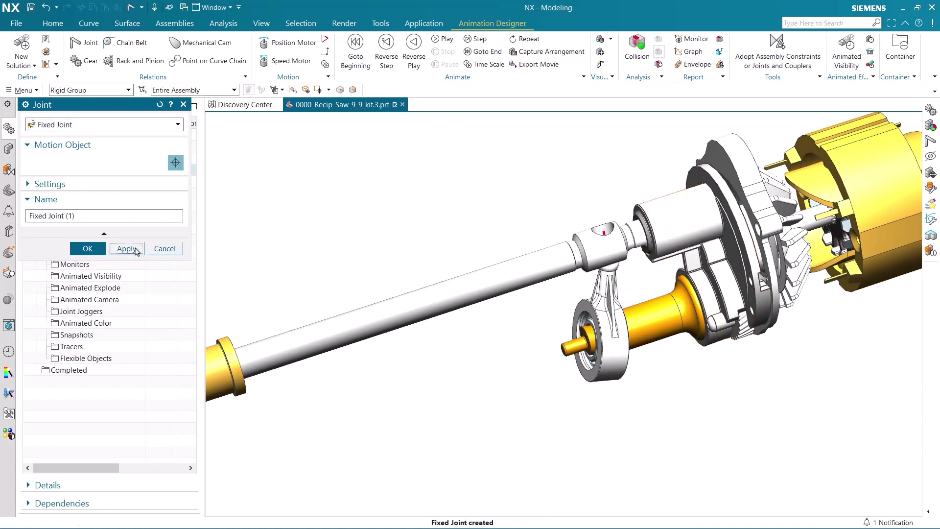
# Create a Slider Joint between the blade shaft and bearing_plate along the shaft's axis
pyautogui.click(83, 125)
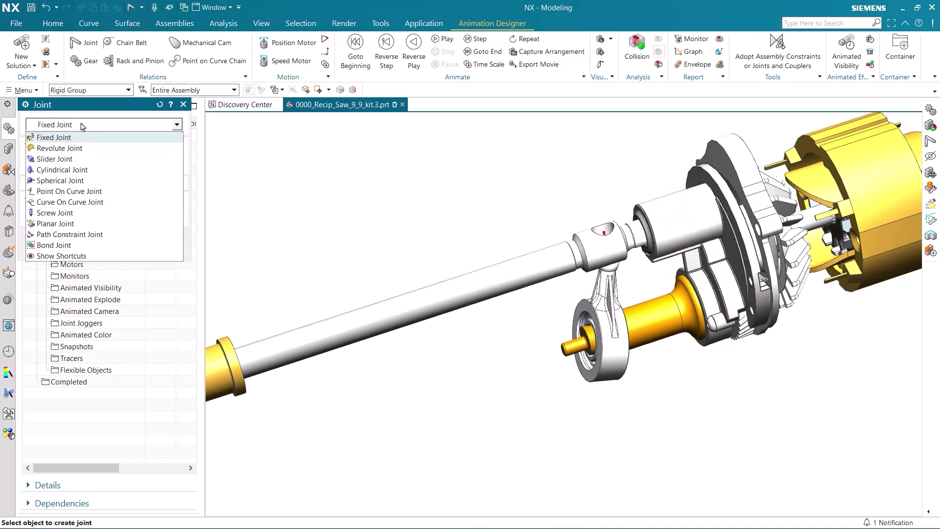
pyautogui.click(78, 159)
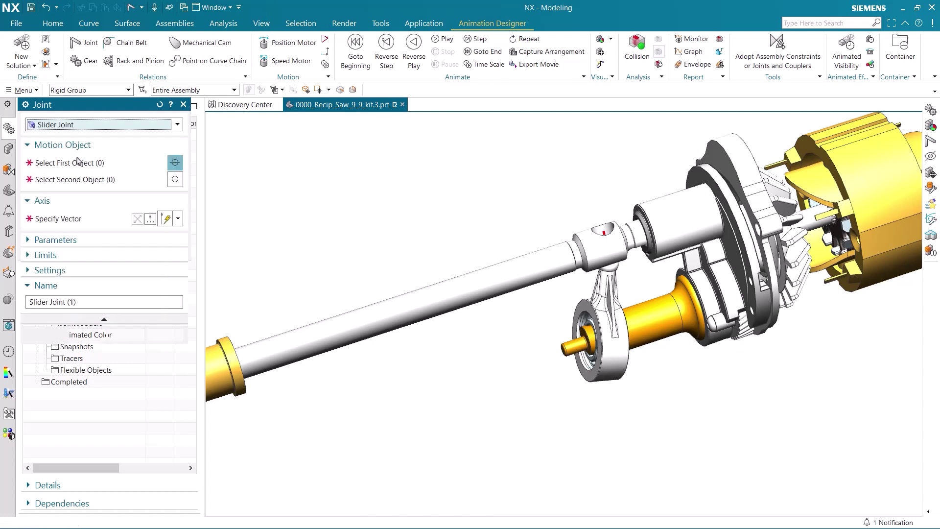
pyautogui.click(442, 290)
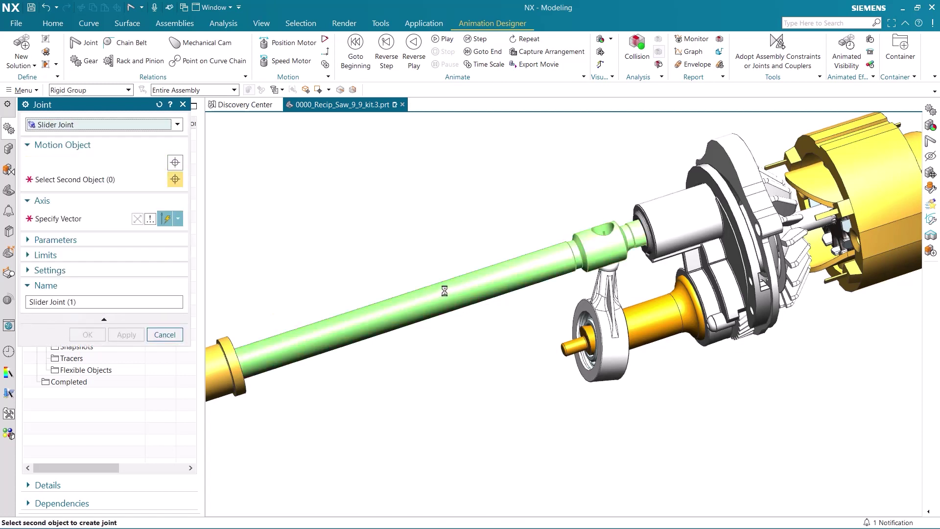
pyautogui.click(731, 229)
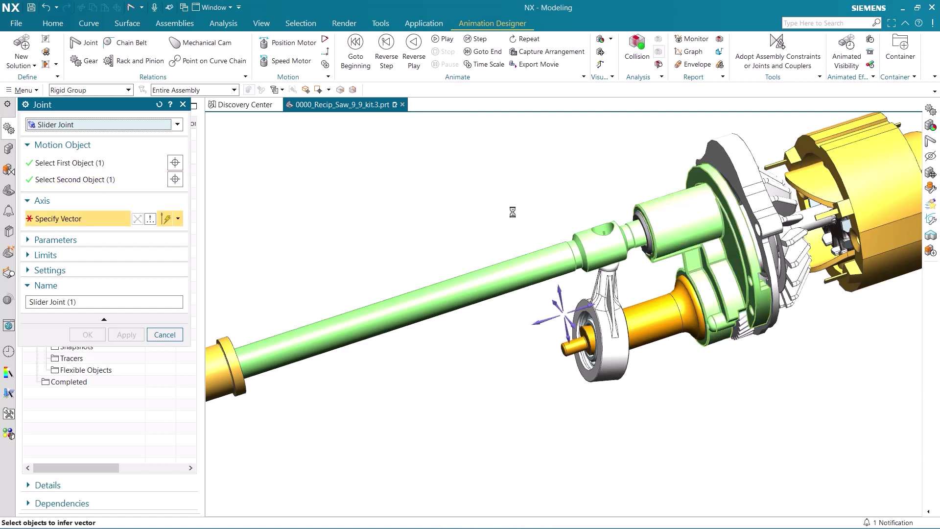
pyautogui.click(478, 294)
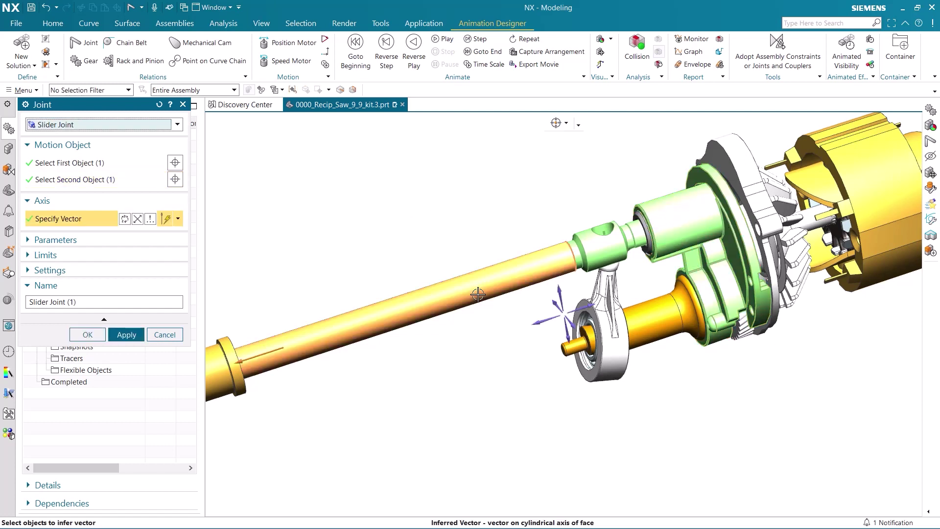
pyautogui.click(126, 335)
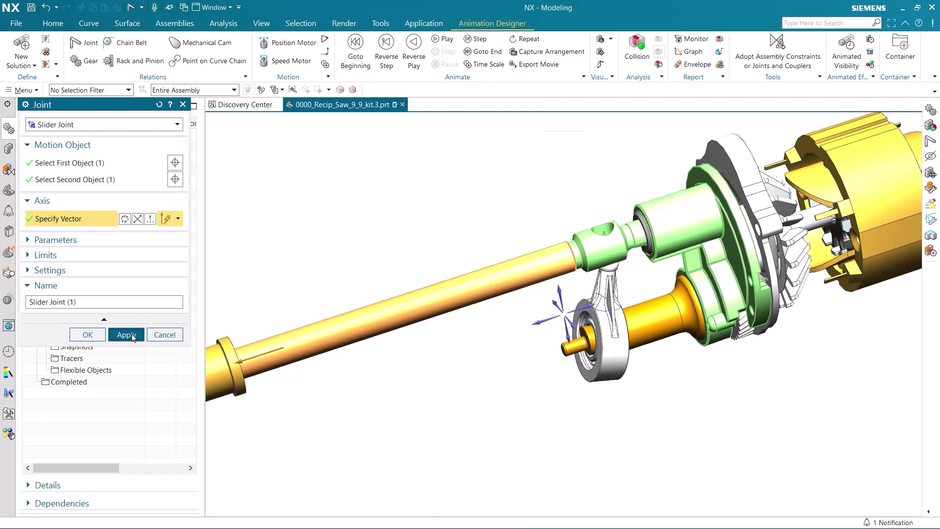
pyautogui.click(103, 125)
# Create a revolute joint between the lower crank shaft and bearing_plate about the crank's axis
pyautogui.click(100, 148)
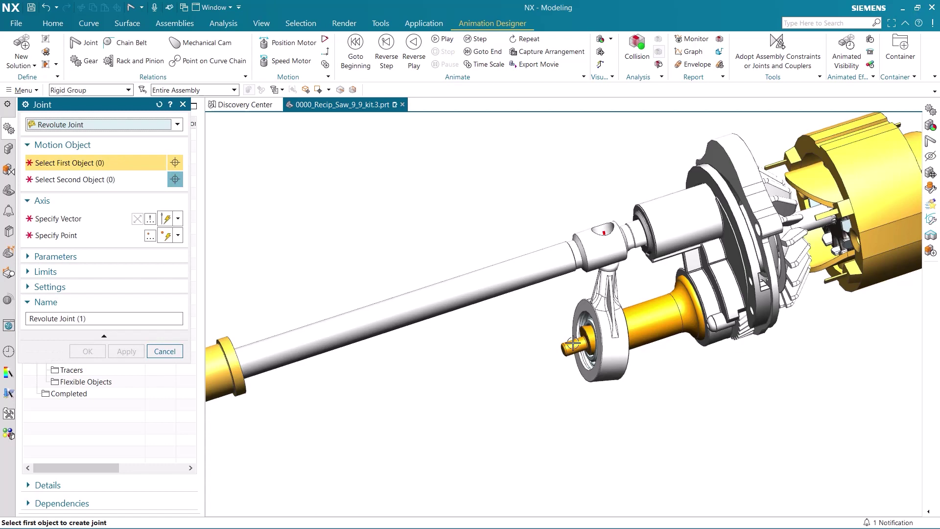
pyautogui.click(646, 321)
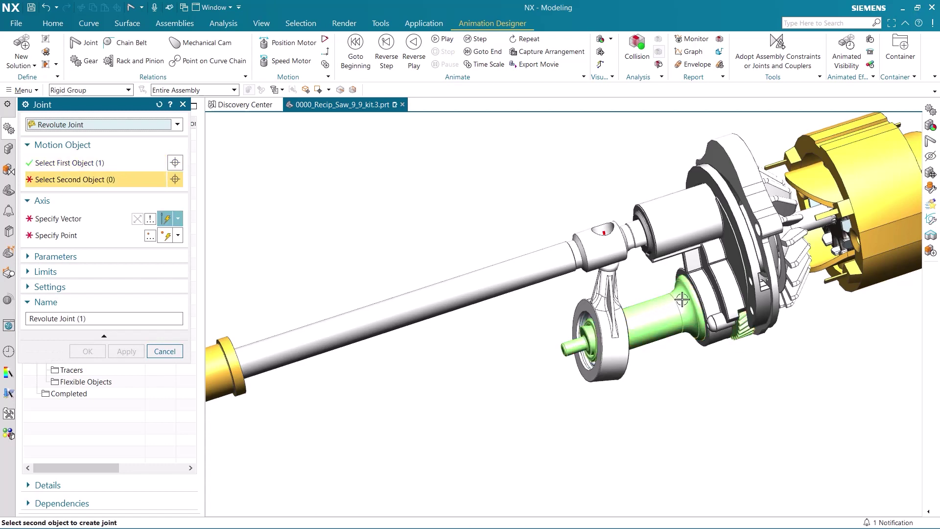
pyautogui.click(717, 274)
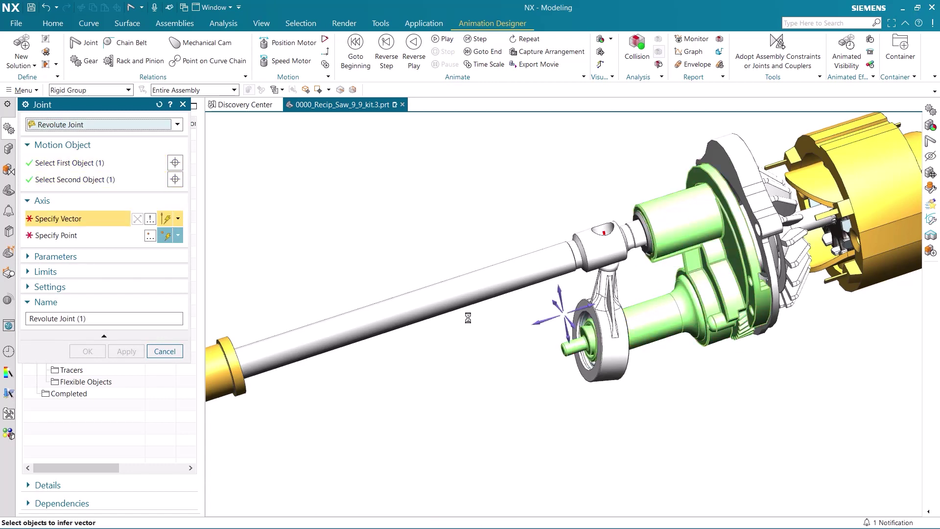
pyautogui.moveTo(468, 318); pyautogui.dragTo(479, 275, button='middle')
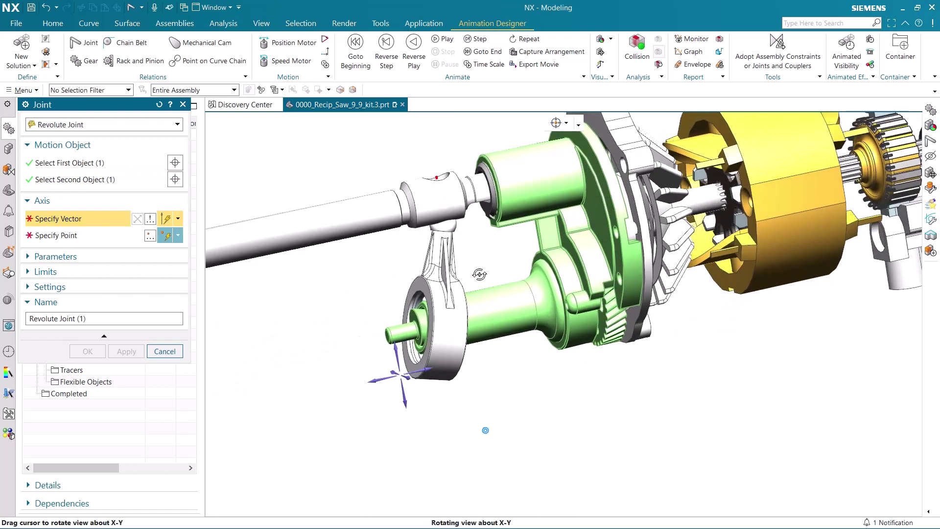
pyautogui.click(509, 306)
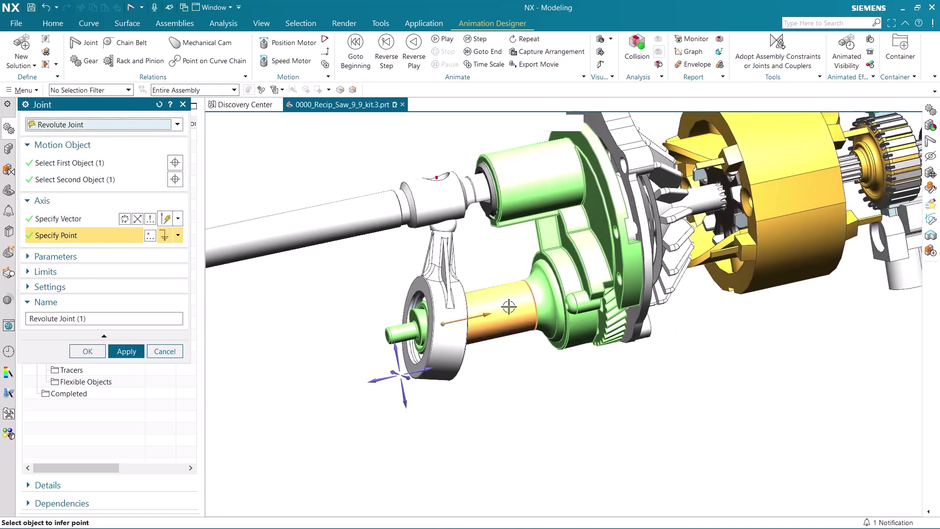
pyautogui.click(128, 352)
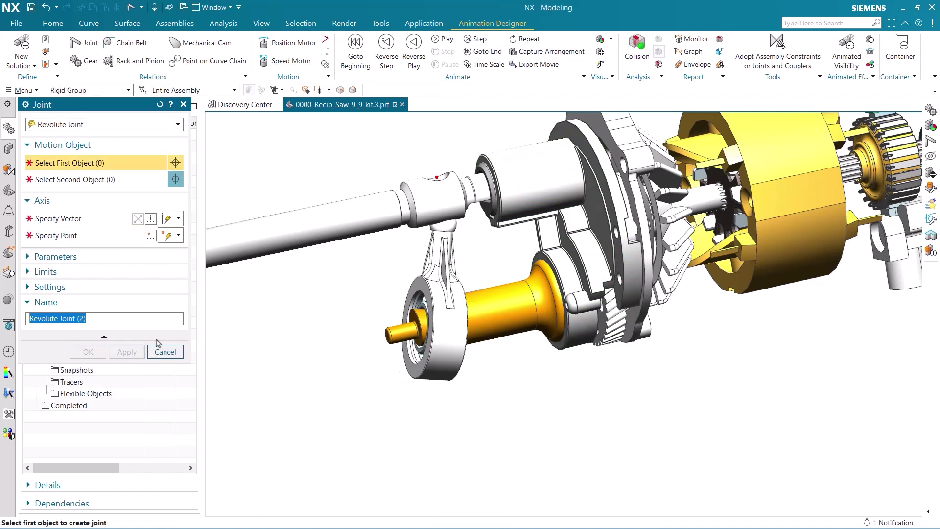
# Create a revolute joint between the armature and bearing_plate along the drive shaft, axis flipped
pyautogui.click(681, 200)
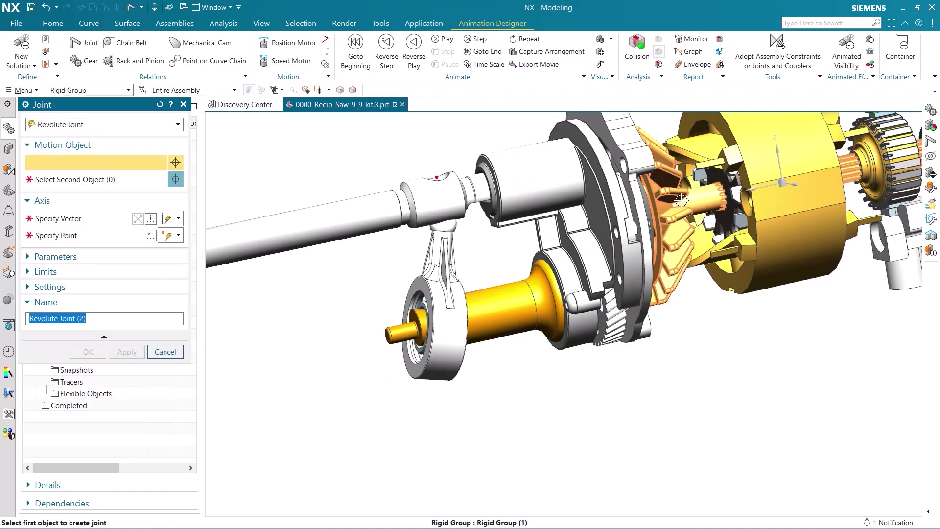
pyautogui.click(568, 189)
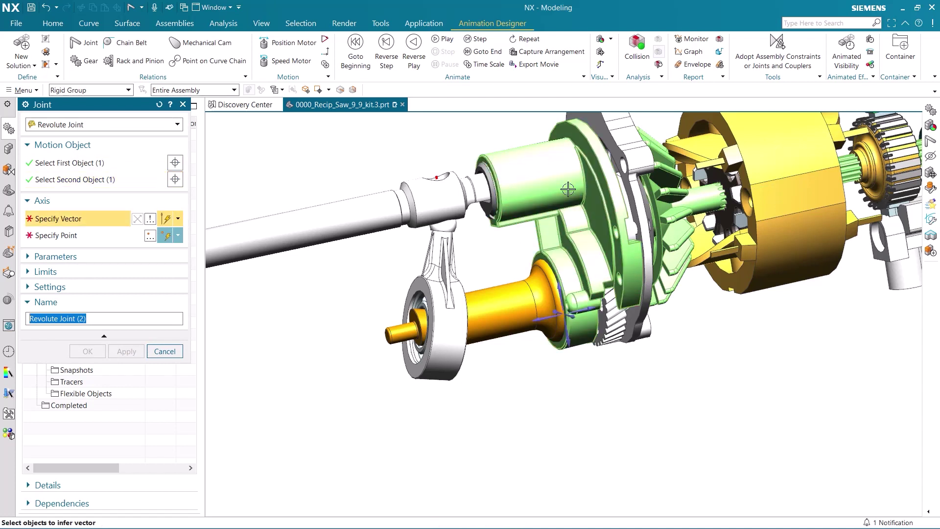
pyautogui.click(706, 199)
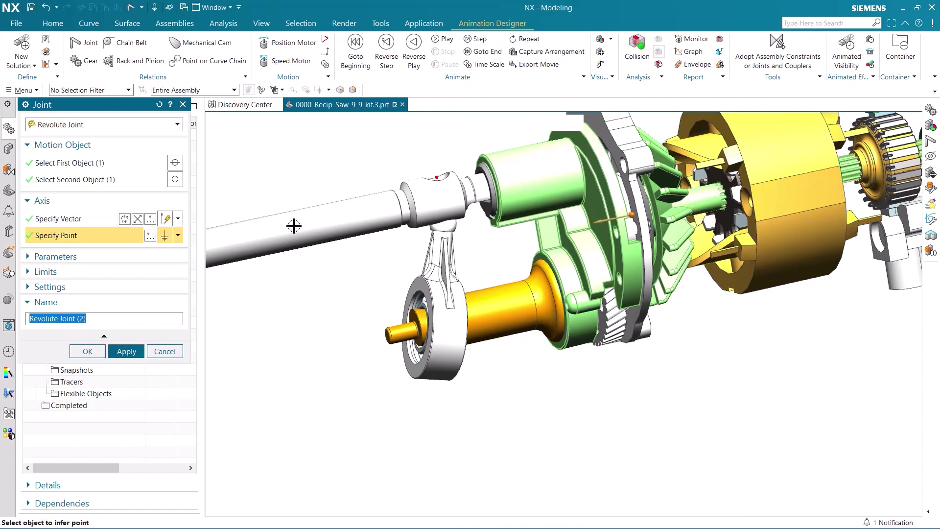
pyautogui.click(137, 219)
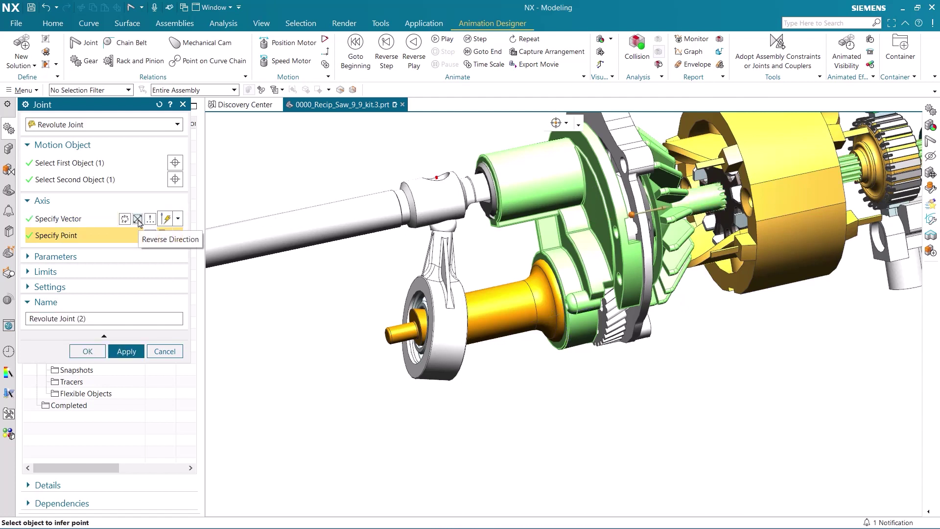
pyautogui.click(127, 352)
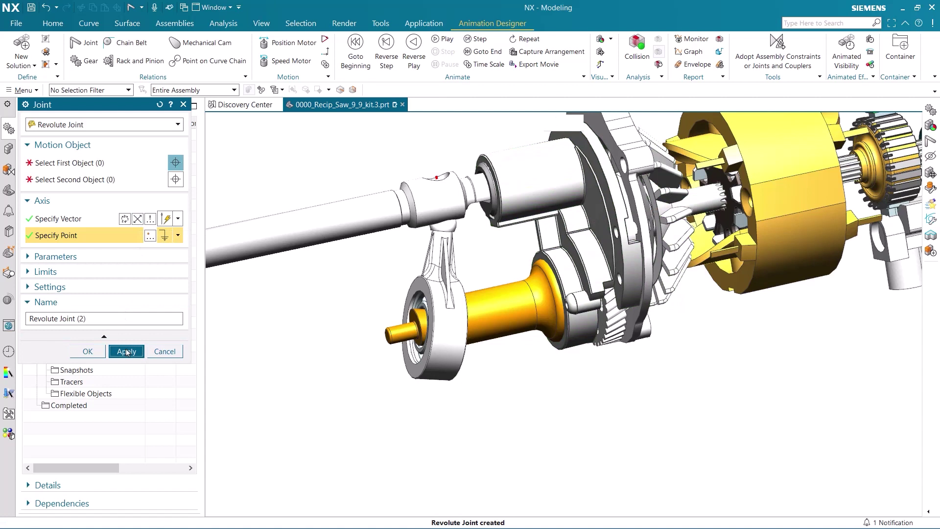
# Create a revolute joint between the connecting rod and crank shaft about the pin's axis
pyautogui.click(432, 281)
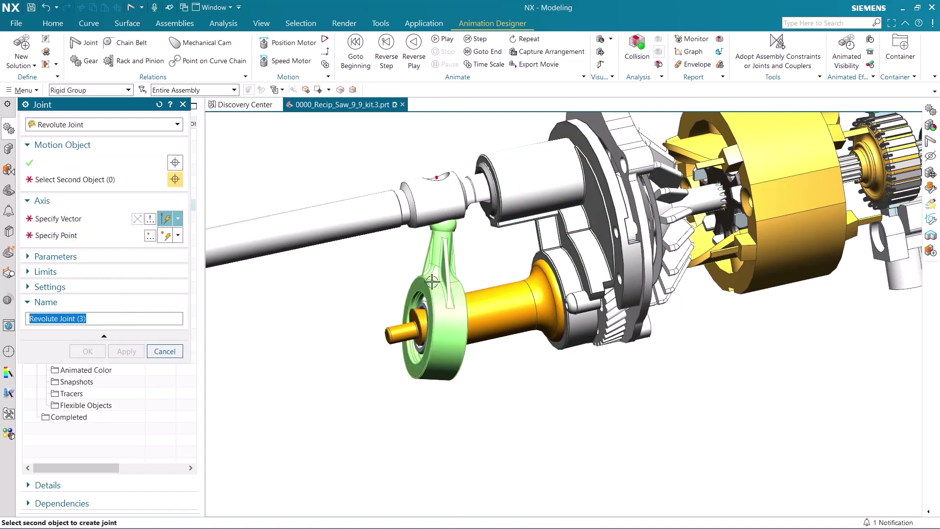
pyautogui.click(503, 300)
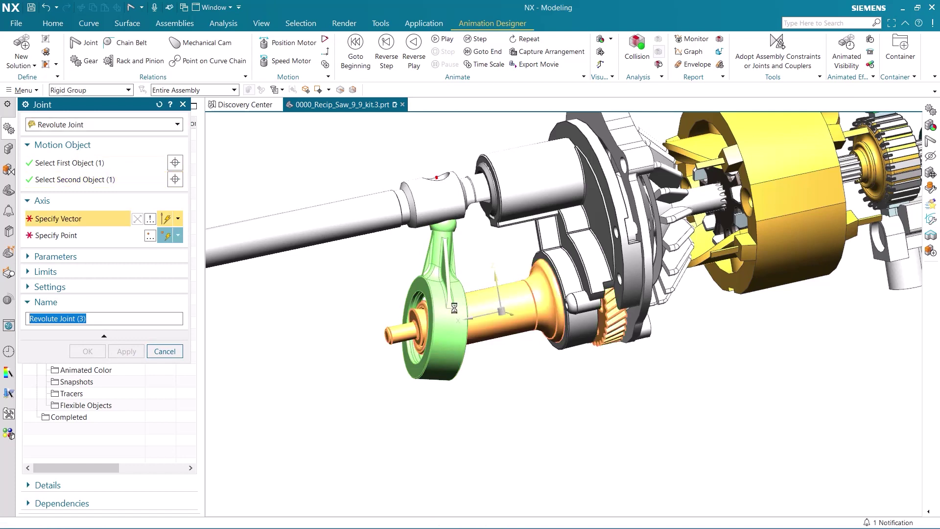
pyautogui.scroll(3, 359, 316)
pyautogui.scroll(2, 374, 324)
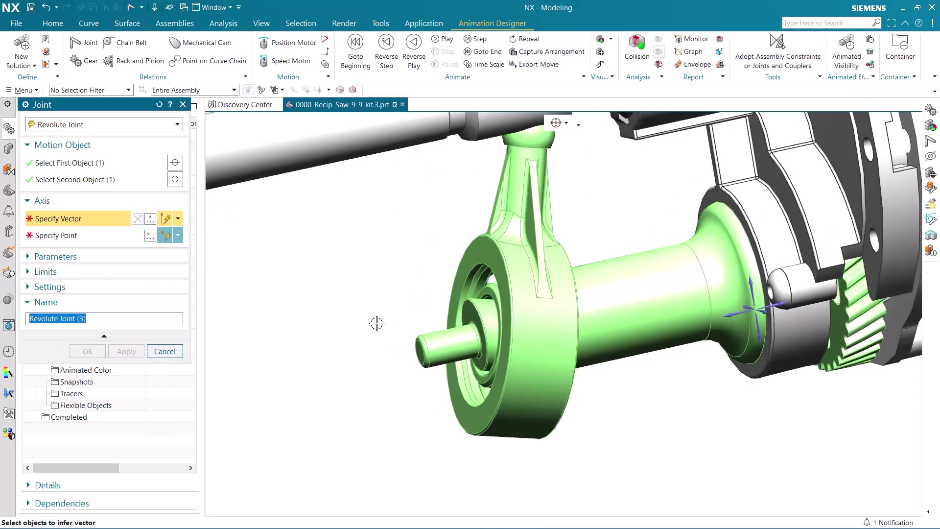
pyautogui.click(488, 320)
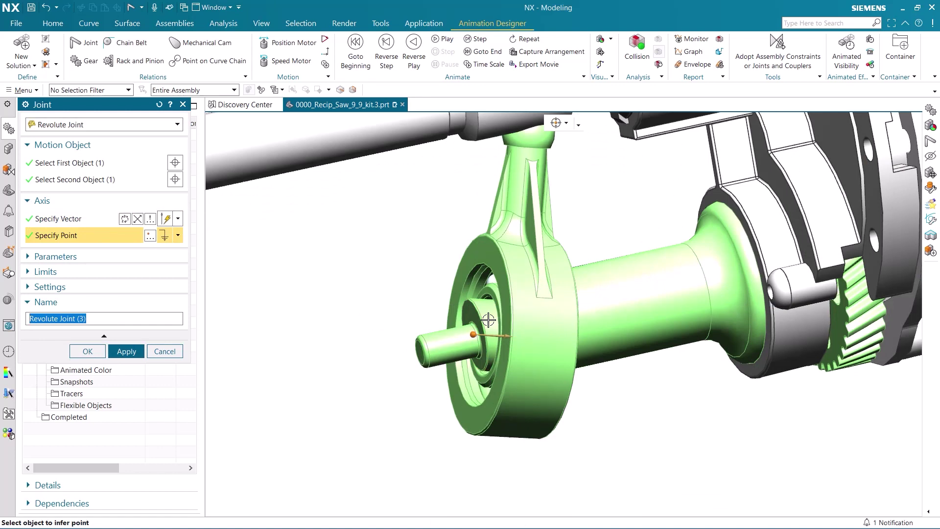
pyautogui.click(128, 352)
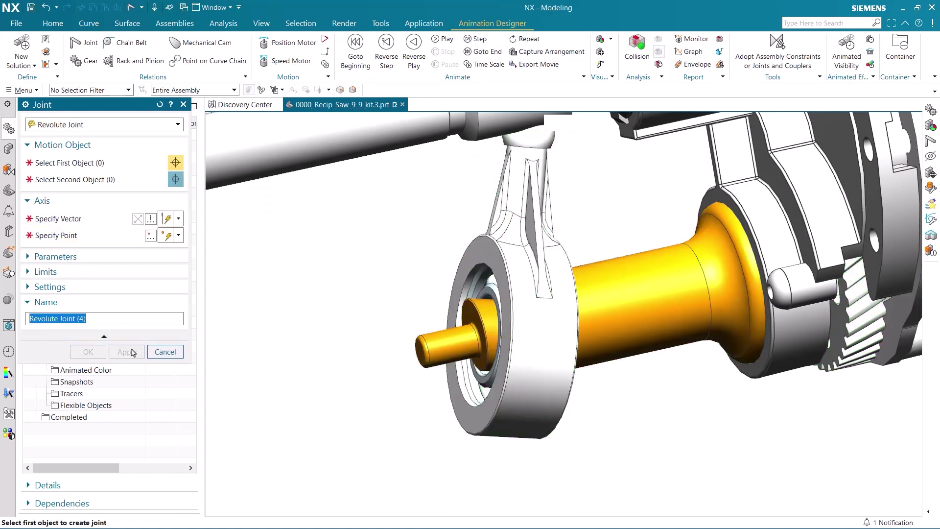
# Set up a Point On Curve Joint holding the connecting link to the line inside the hole
pyautogui.click(101, 124)
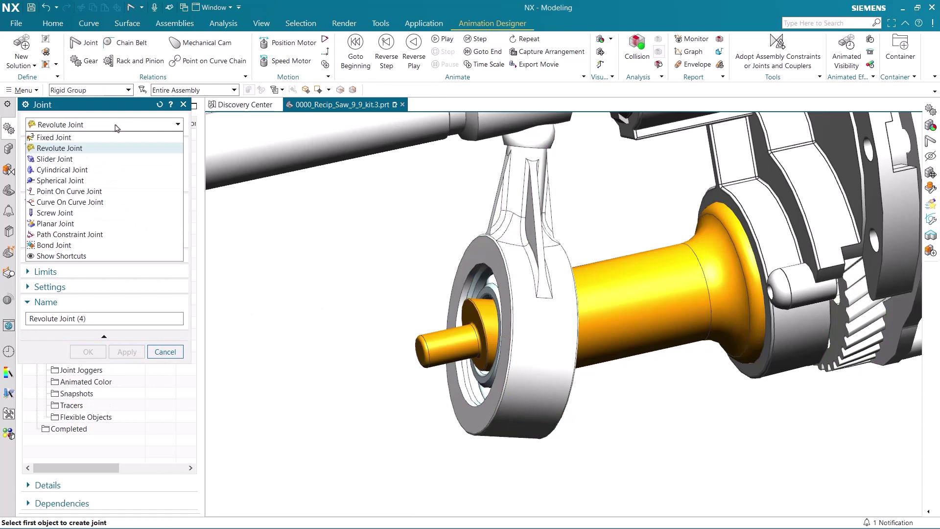
pyautogui.click(87, 191)
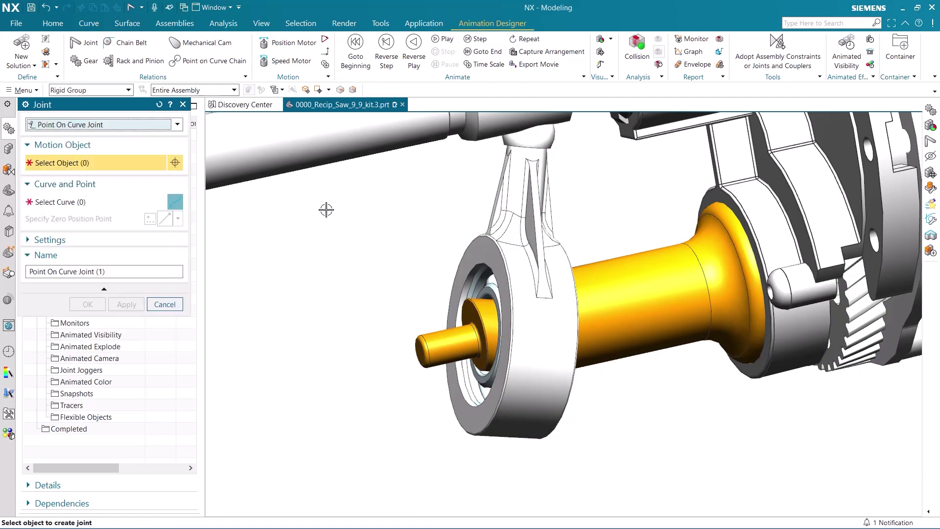
pyautogui.scroll(-3, 329, 211)
pyautogui.scroll(-2, 343, 223)
pyautogui.moveTo(357, 233); pyautogui.dragTo(365, 254, button='middle')
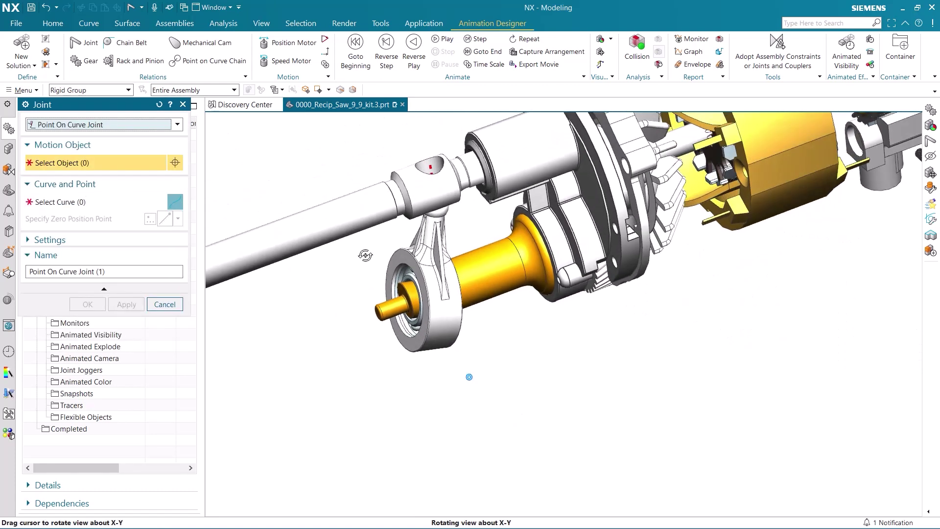
pyautogui.click(434, 229)
pyautogui.scroll(5, 399, 161)
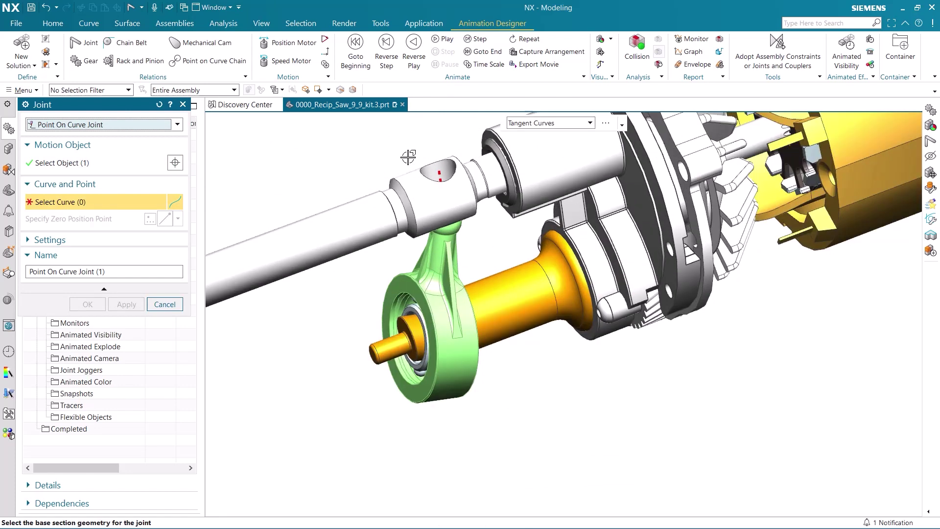
pyautogui.moveTo(395, 178); pyautogui.dragTo(422, 313, button='middle')
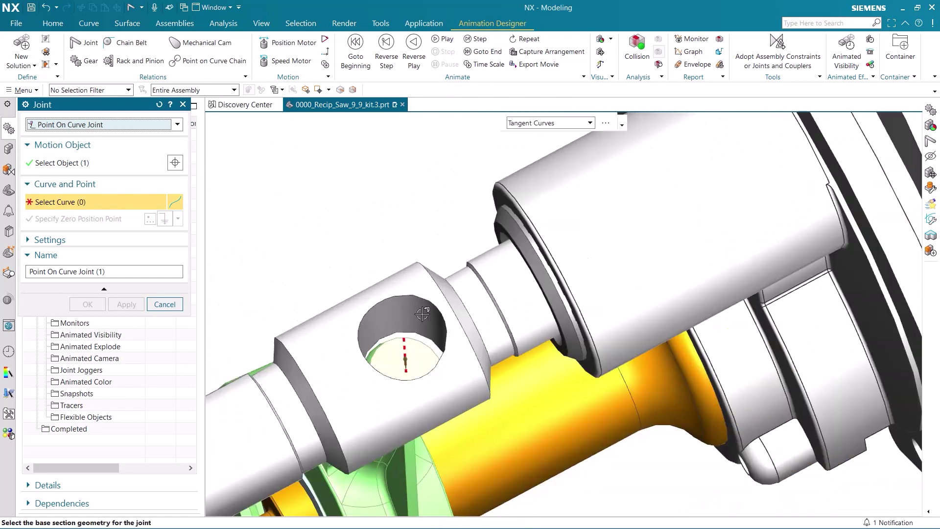
pyautogui.click(400, 359)
# Place the zero point at the line's bottom End Point and create the joint
pyautogui.click(178, 219)
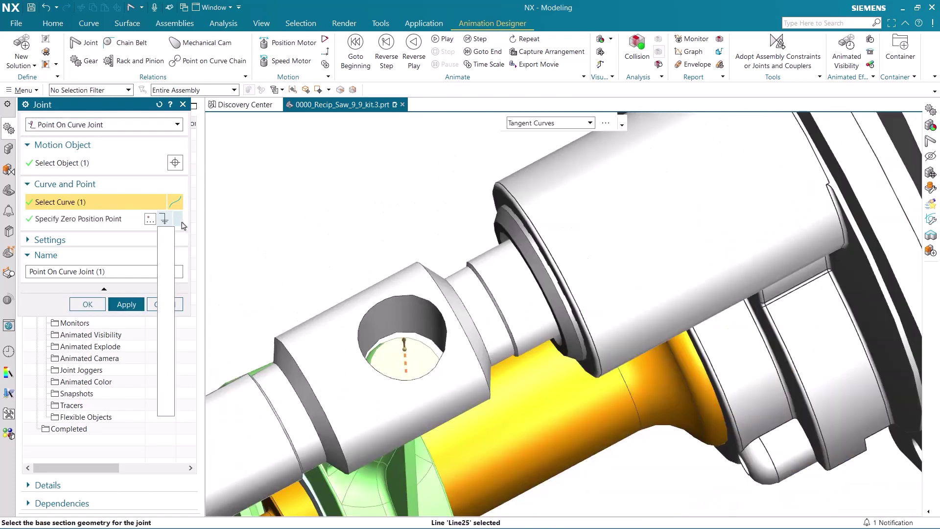
pyautogui.click(166, 284)
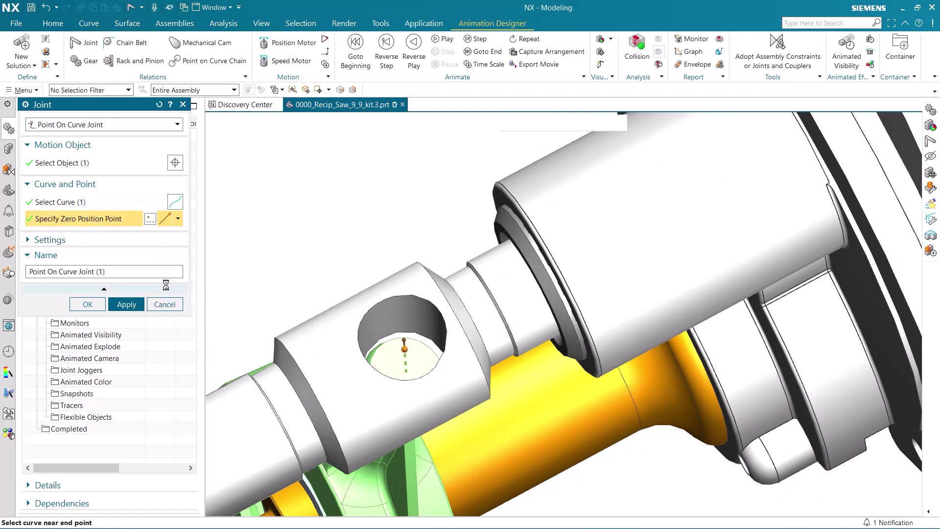
pyautogui.click(393, 367)
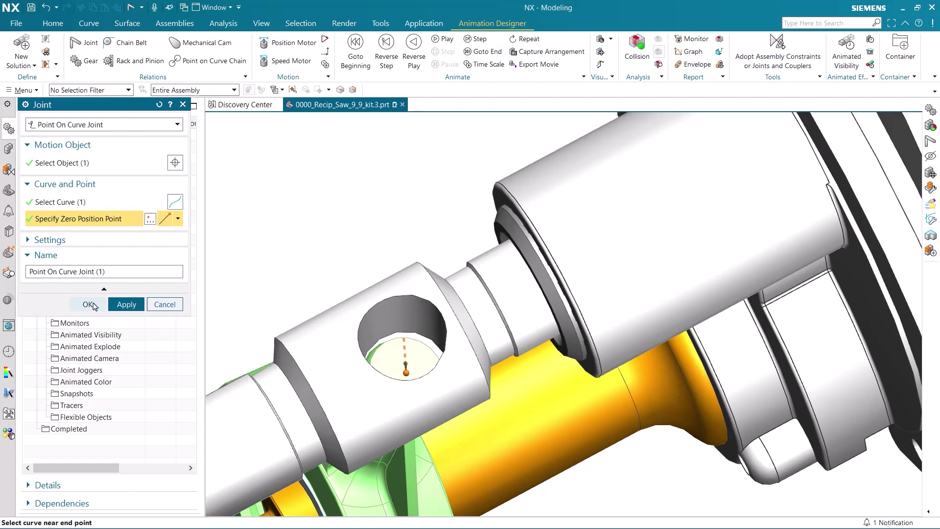
pyautogui.click(88, 304)
pyautogui.scroll(-3, 272, 271)
pyautogui.moveTo(301, 267); pyautogui.dragTo(451, 260, button='middle')
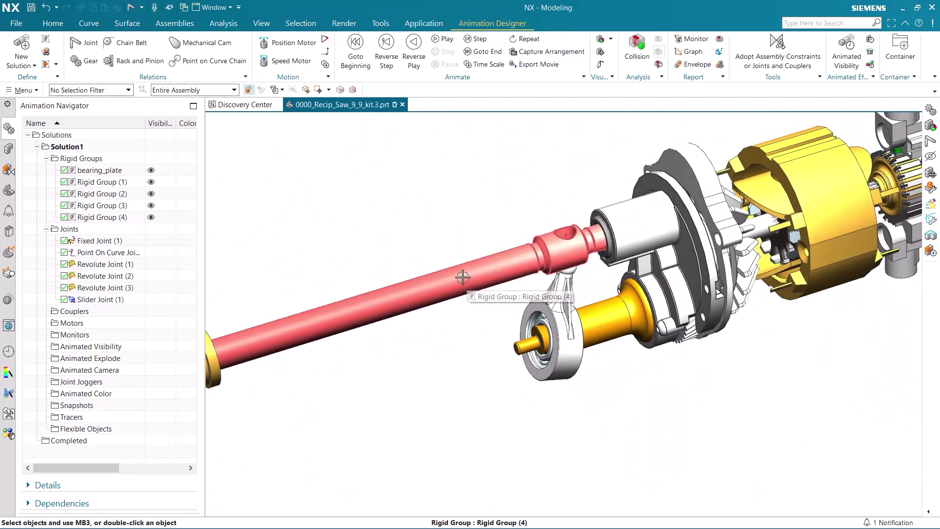
# Link two revolute joints with a Gear coupler at a 1:1 ratio
pyautogui.click(92, 61)
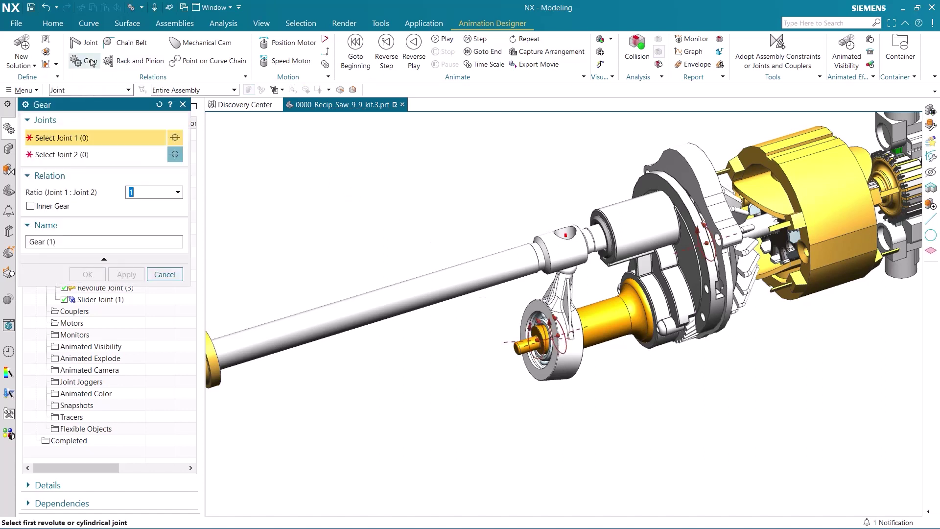
pyautogui.click(705, 241)
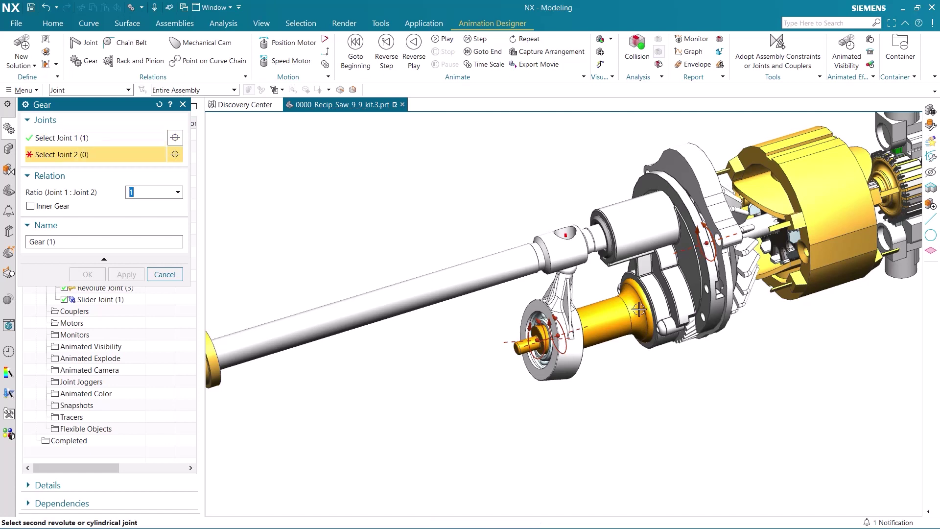
pyautogui.click(559, 334)
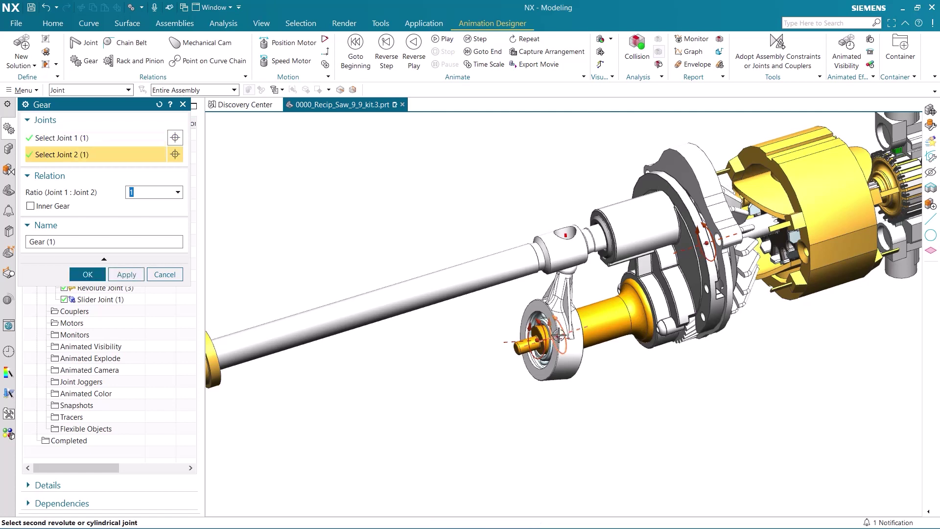
pyautogui.click(88, 275)
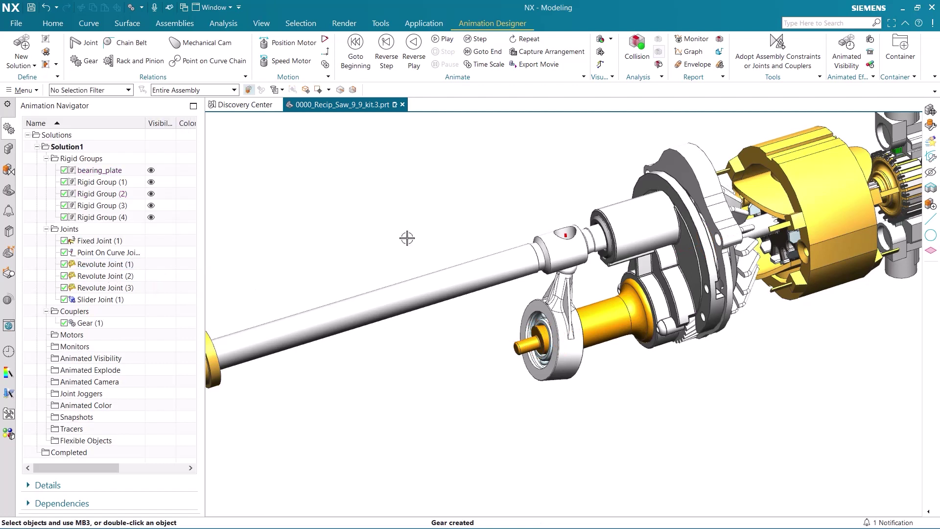
# Rotate the motor rigid group about XC with Move Rigid Group to test the linked mechanism
pyautogui.click(599, 53)
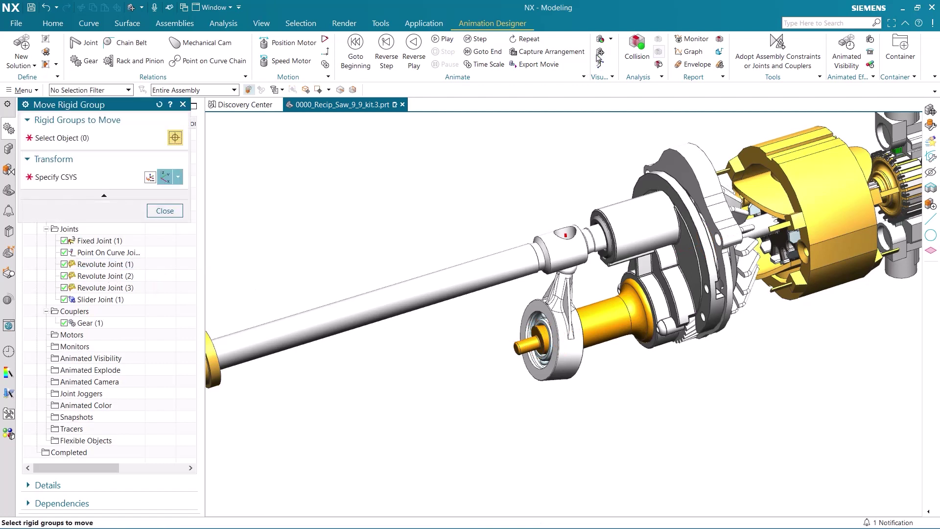
pyautogui.click(749, 268)
pyautogui.scroll(-3, 750, 266)
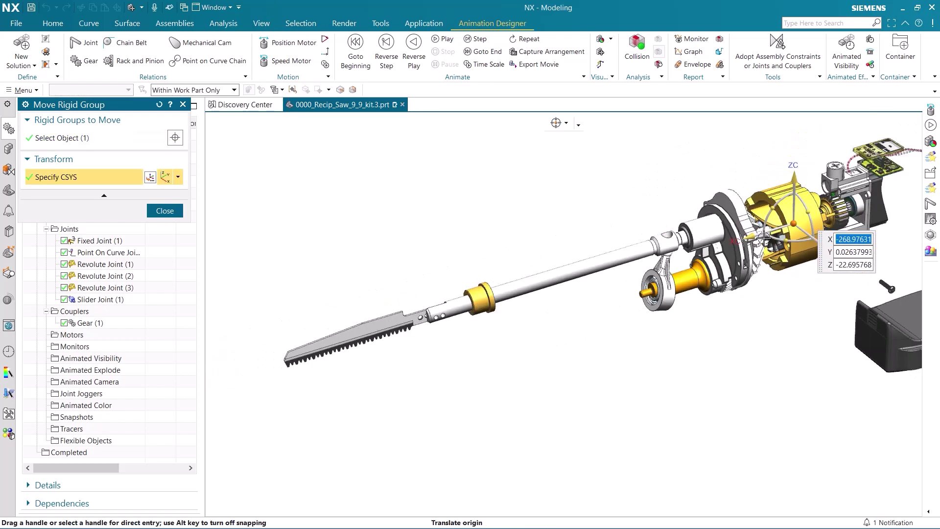
pyautogui.moveTo(811, 210); pyautogui.dragTo(803, 245)
pyautogui.click(793, 224)
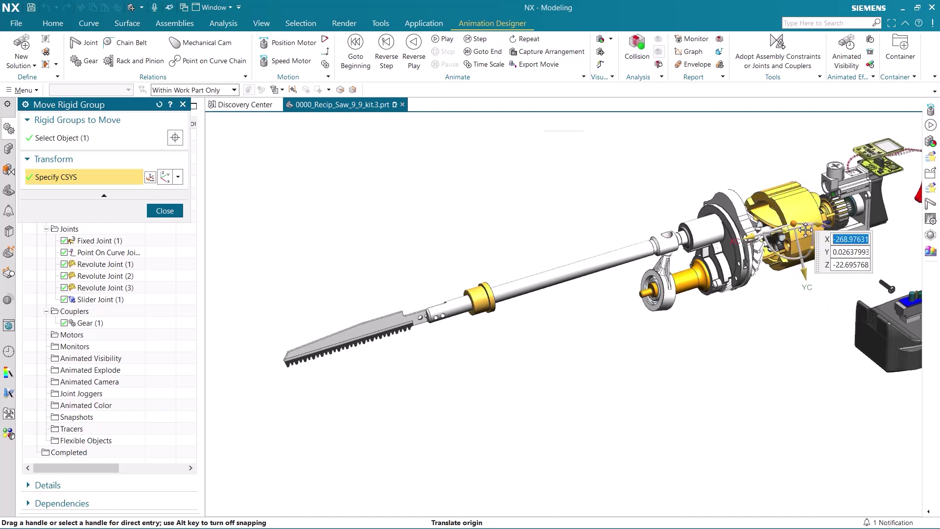
pyautogui.click(164, 212)
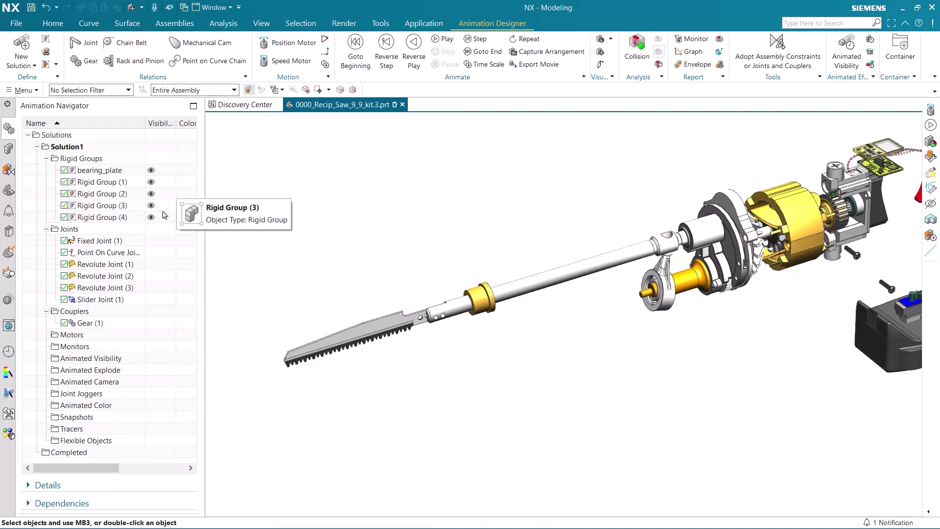
# Add a 500 °/s speed motor driving Revolute Joint (2)
pyautogui.click(273, 62)
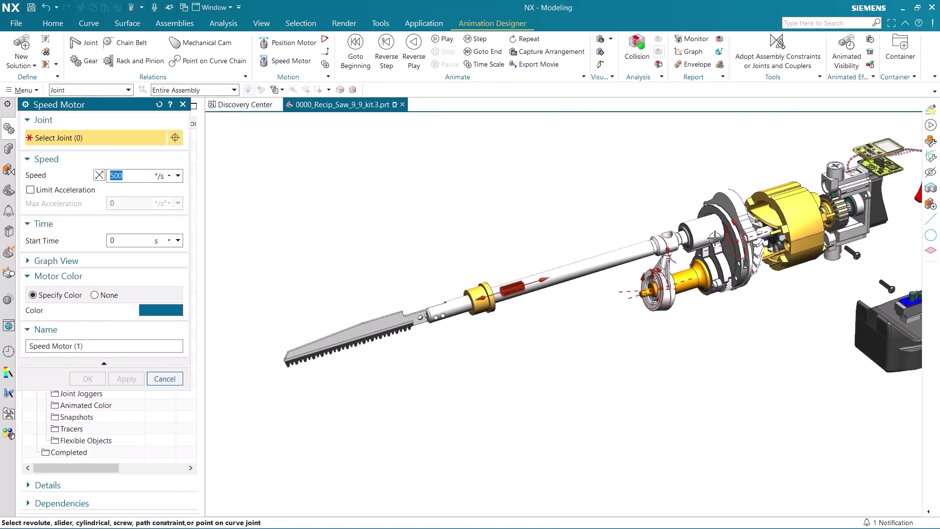
pyautogui.click(737, 241)
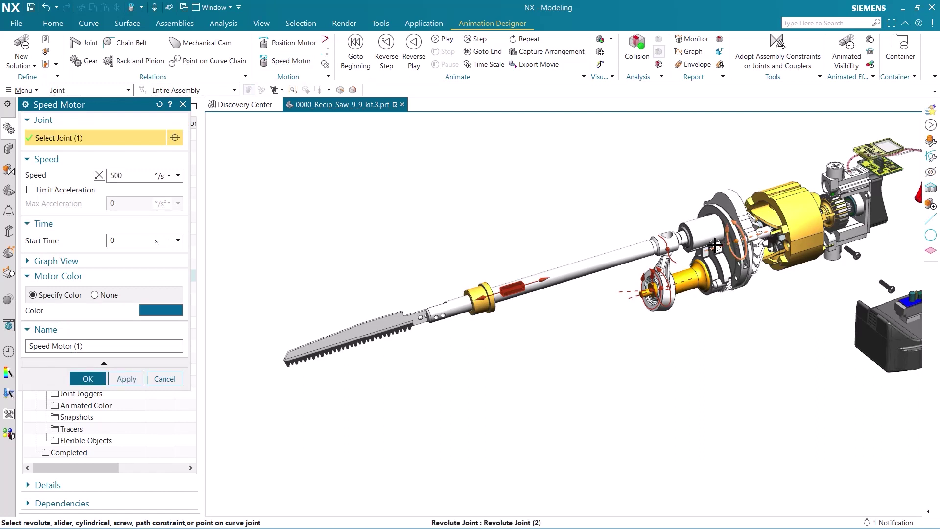
pyautogui.click(88, 380)
pyautogui.keyDown('shift'); pyautogui.moveTo(289, 311); pyautogui.dragTo(257, 323, button='middle'); pyautogui.keyUp('shift')
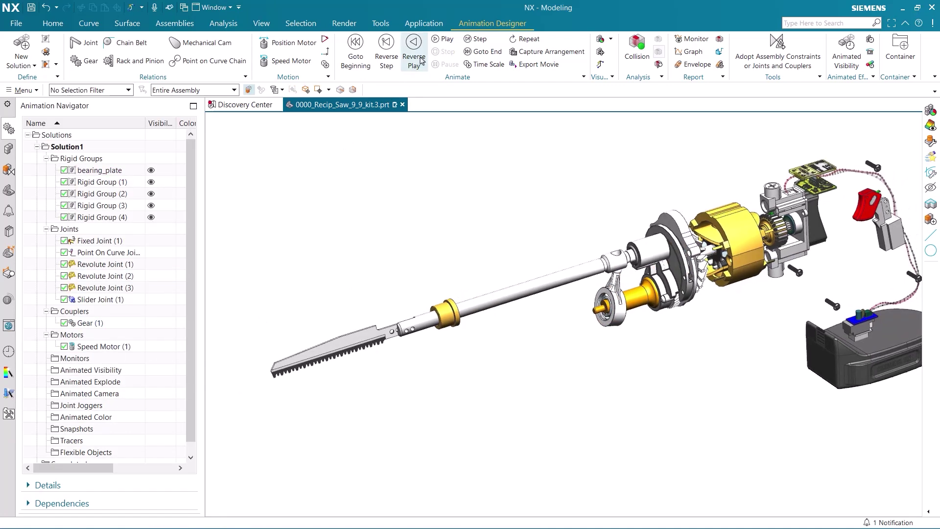
# Play the animation and rotate the view to watch the blade reciprocate
pyautogui.click(441, 40)
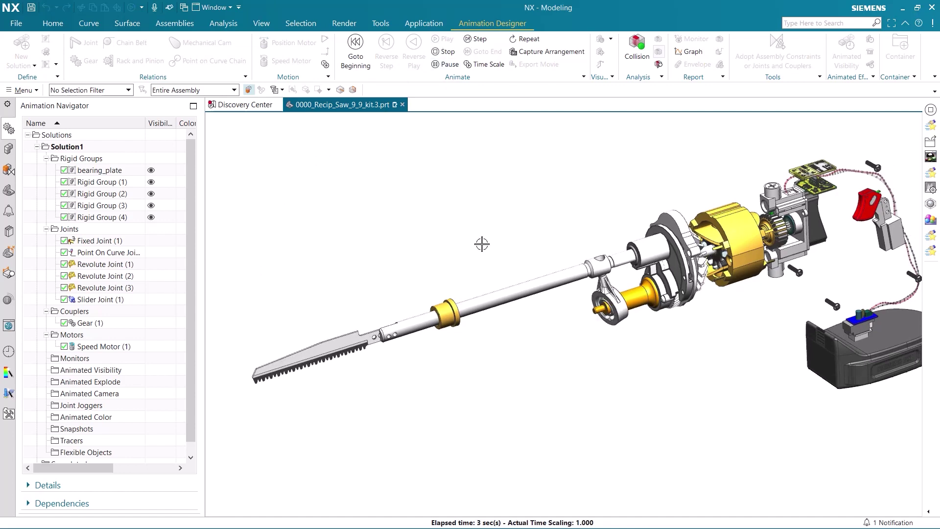
pyautogui.moveTo(481, 243)
pyautogui.mouseDown(button='middle')
pyautogui.moveTo(489, 227)
pyautogui.moveTo(512, 225)
pyautogui.moveTo(447, 252)
pyautogui.moveTo(489, 232)
pyautogui.mouseUp(button='middle')
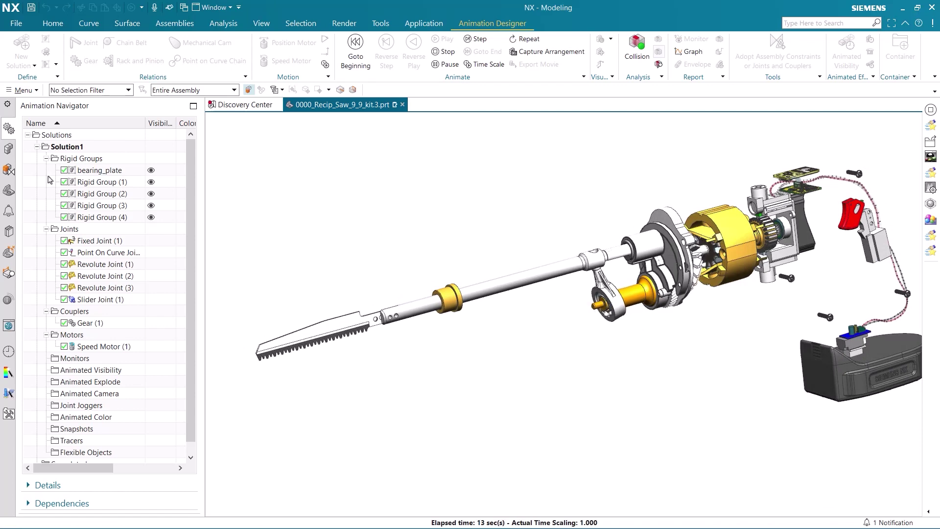
# Make RS_rear_left_housing.3, RS_rear_right_housing.3 and RS_fwd_housing.2 visible in the Assembly Navigator
pyautogui.click(9, 150)
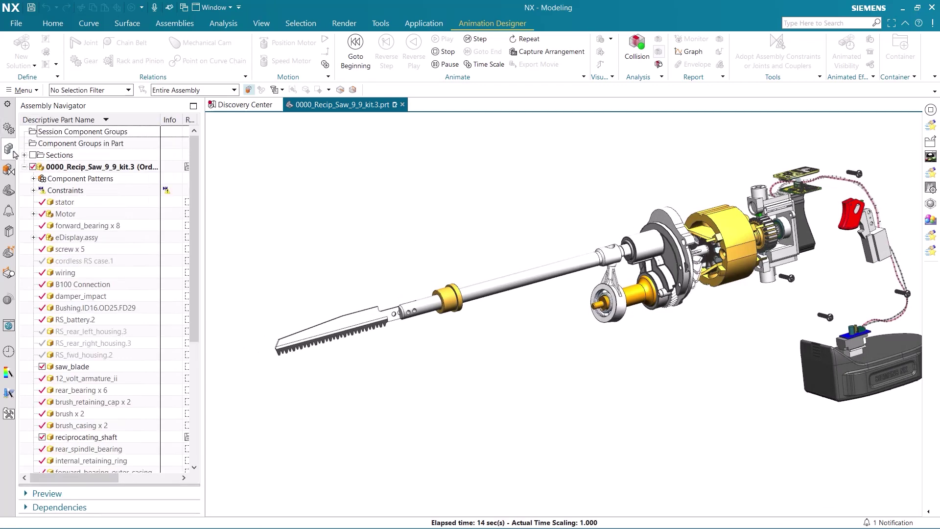
pyautogui.click(42, 331)
pyautogui.click(42, 343)
pyautogui.click(42, 355)
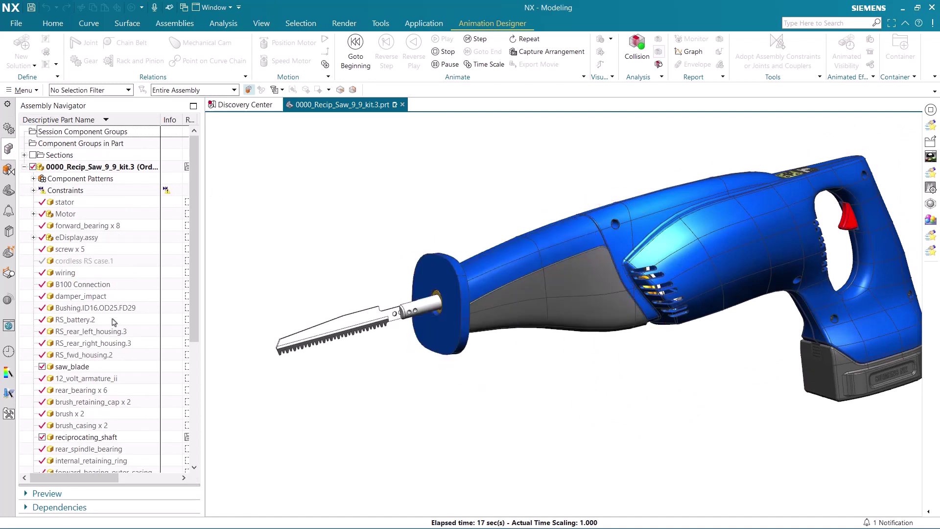